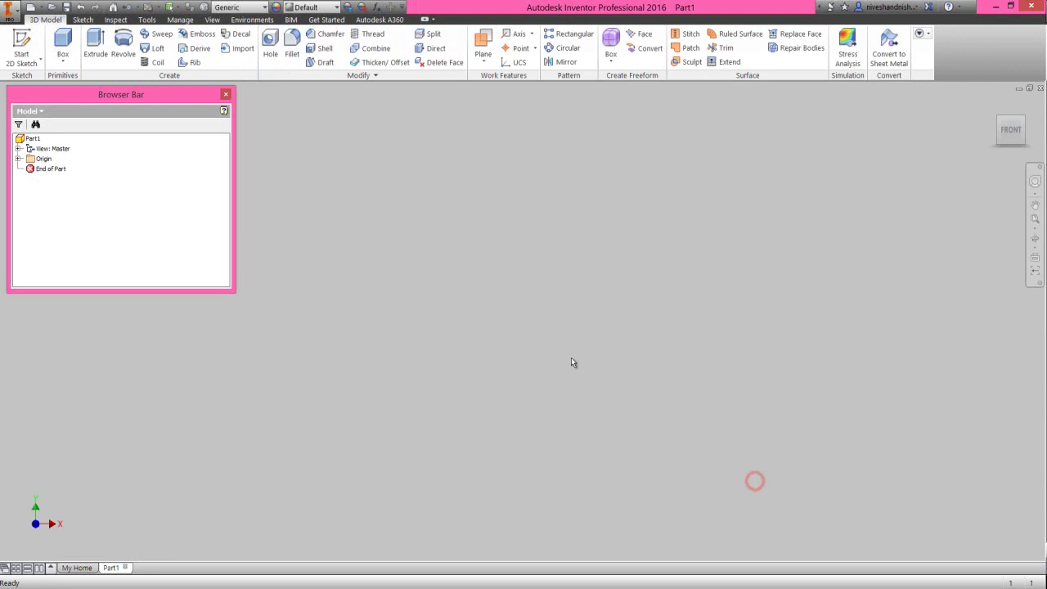
Step: Start a new 2D sketch on the front XY origin plane
{"action": "left_click", "coordinate": [23, 39]}
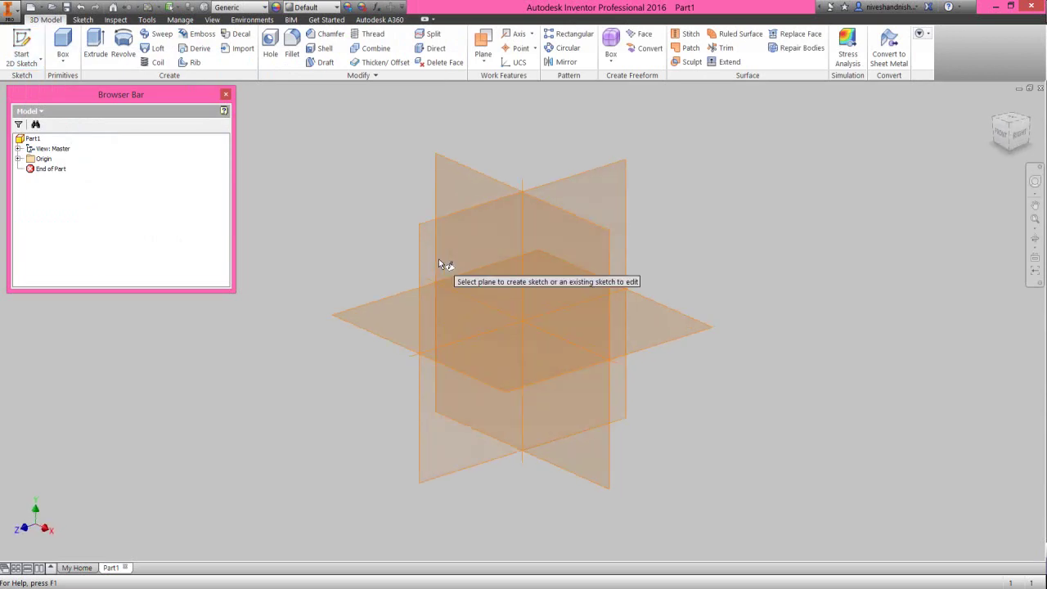
{"action": "left_click", "coordinate": [459, 188]}
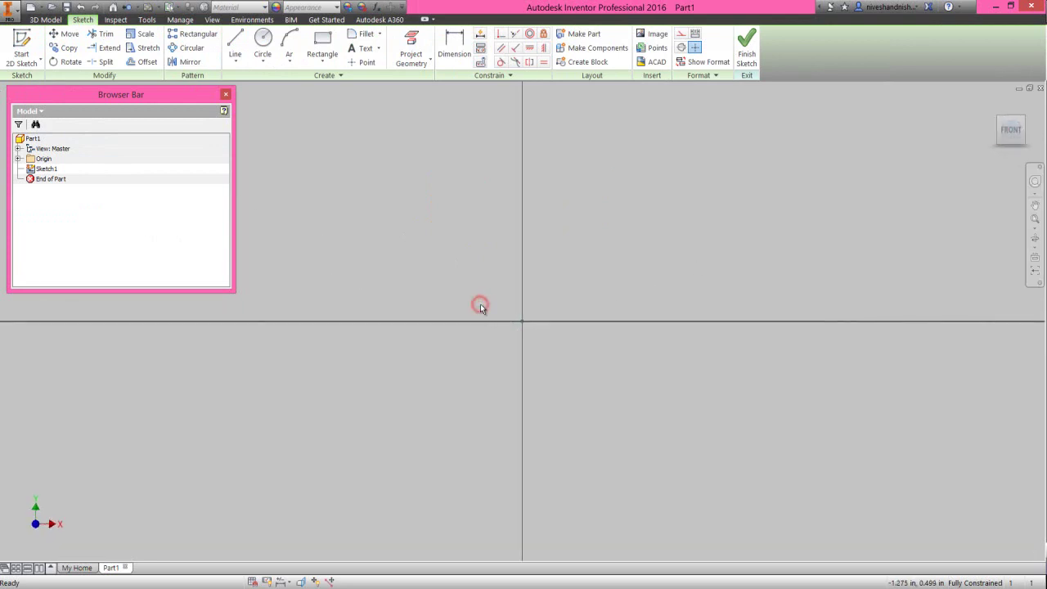
{"action": "left_click", "coordinate": [508, 314]}
Step: Draw a two-point center rectangle 0.55 in by 0.55 in, centered on the sketch origin
{"action": "left_click", "coordinate": [333, 62]}
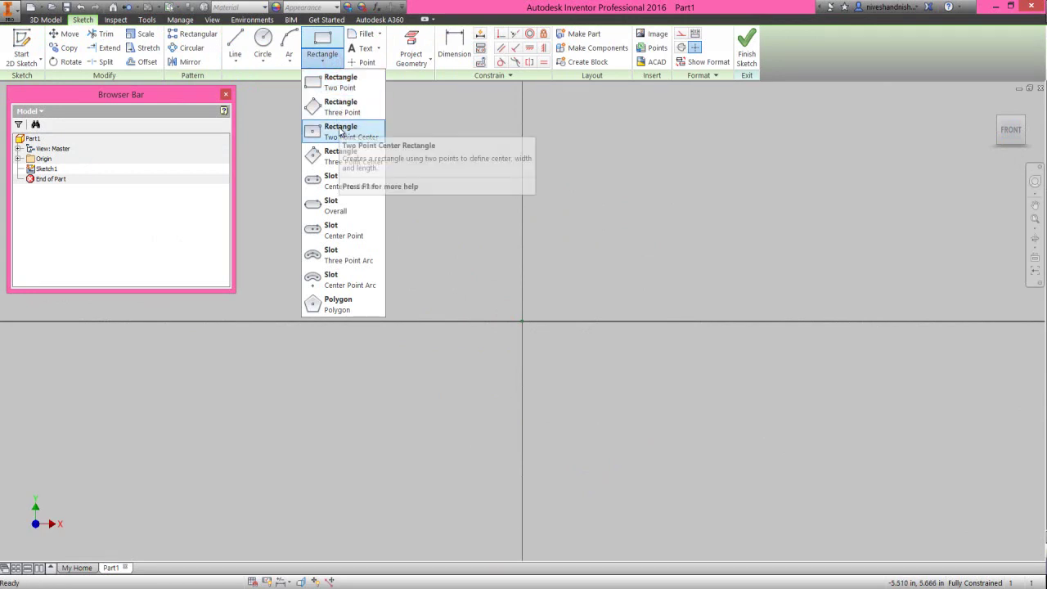
{"action": "left_click", "coordinate": [339, 128]}
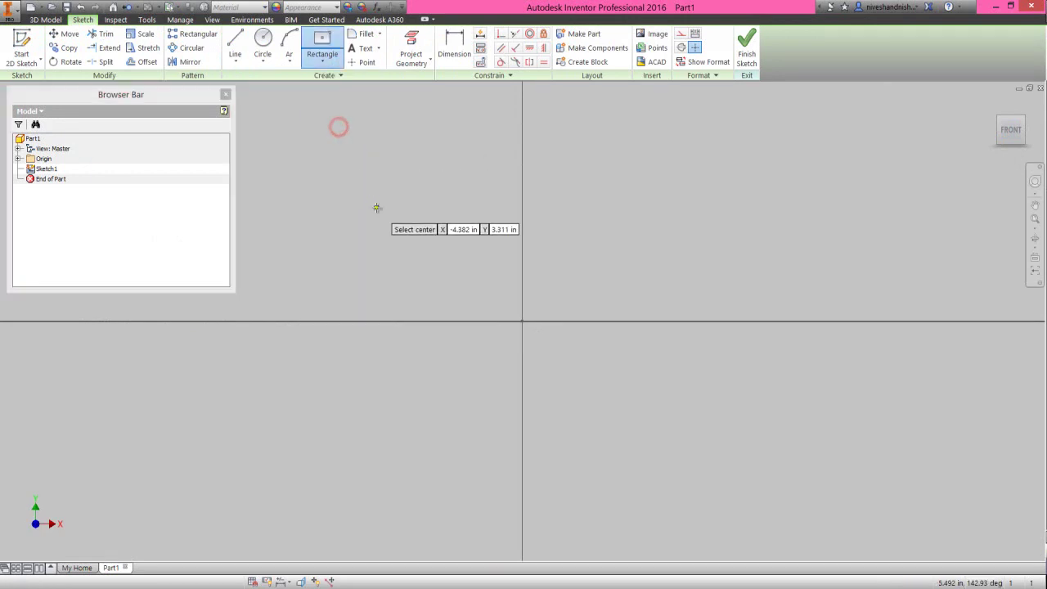
{"action": "left_click", "coordinate": [521, 321]}
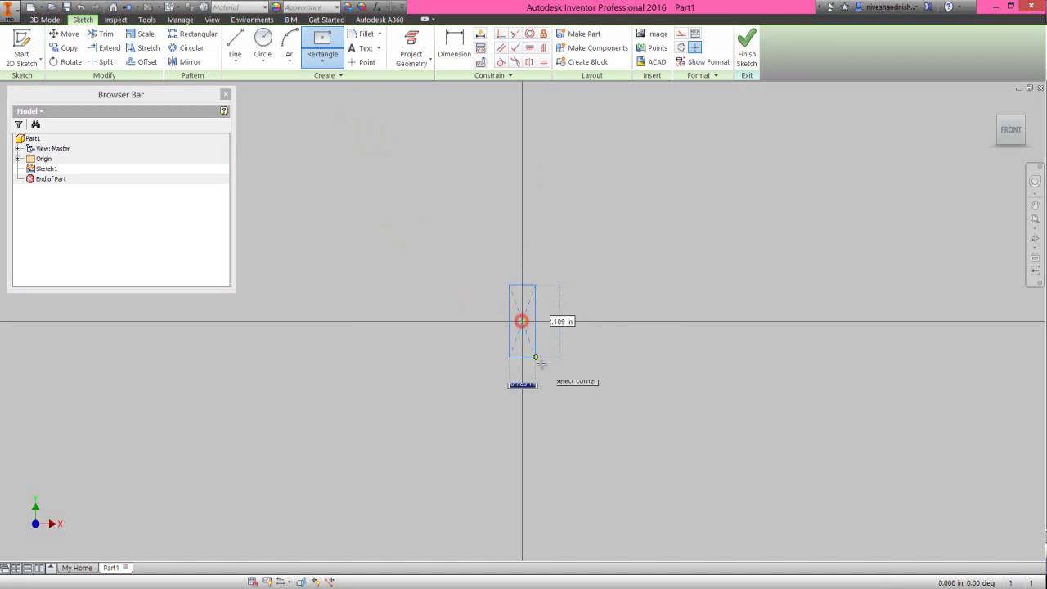
{"action": "key", "text": "BackSpace"}
{"action": "key", "text": "Tab"}
{"action": "key", "text": "BackSpace"}
{"action": "type", "text": ".55"}
{"action": "key", "text": "Return"}
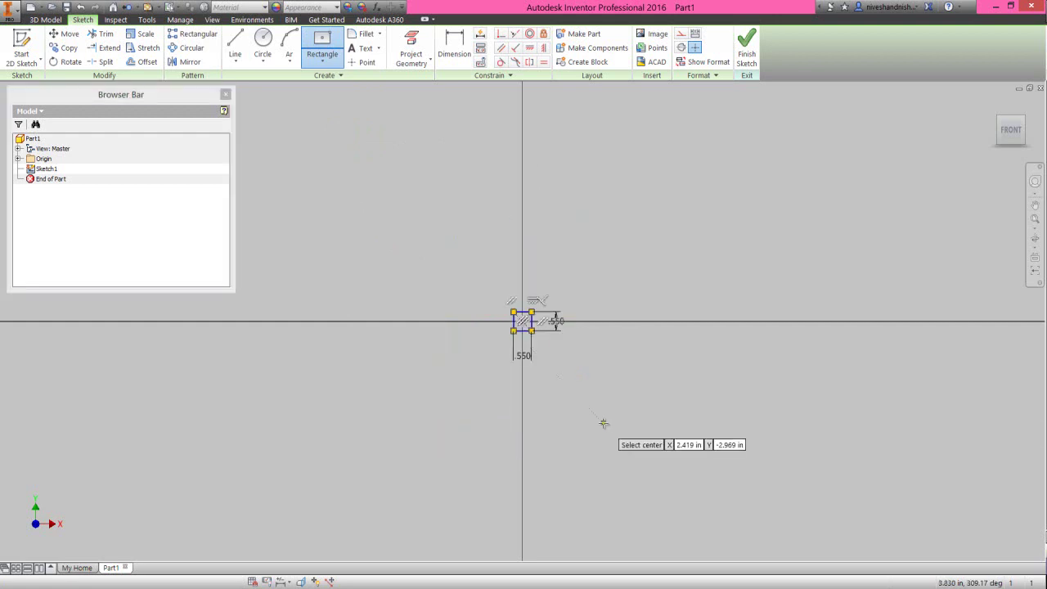
{"action": "scroll", "coordinate": [519, 335], "scroll_direction": "down", "scroll_amount": 4}
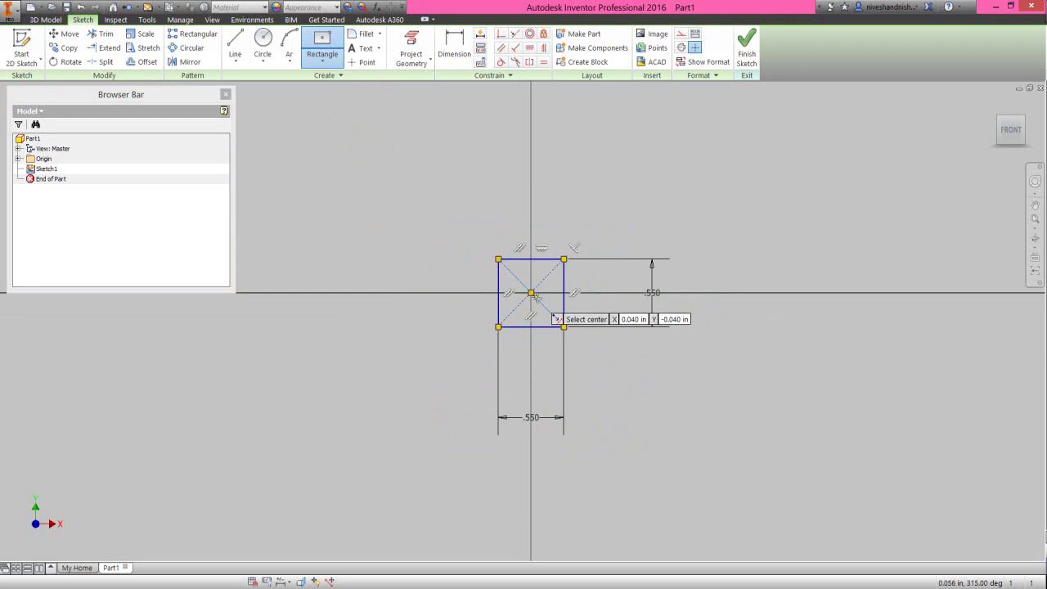
{"action": "right_click", "coordinate": [534, 306]}
{"action": "left_click", "coordinate": [572, 295]}
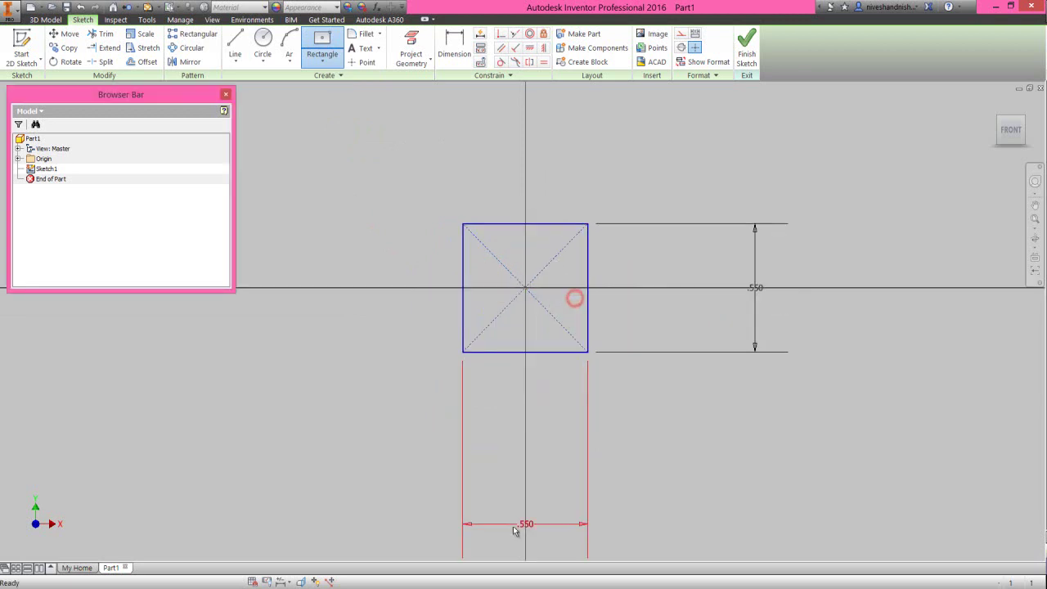
Step: Move the rectangle's width and height dimensions closer to its edges
{"action": "left_click_drag", "start_coordinate": [530, 530], "coordinate": [533, 390]}
{"action": "left_click_drag", "start_coordinate": [754, 287], "coordinate": [634, 286]}
{"action": "scroll", "coordinate": [491, 271], "scroll_direction": "up", "scroll_amount": 3}
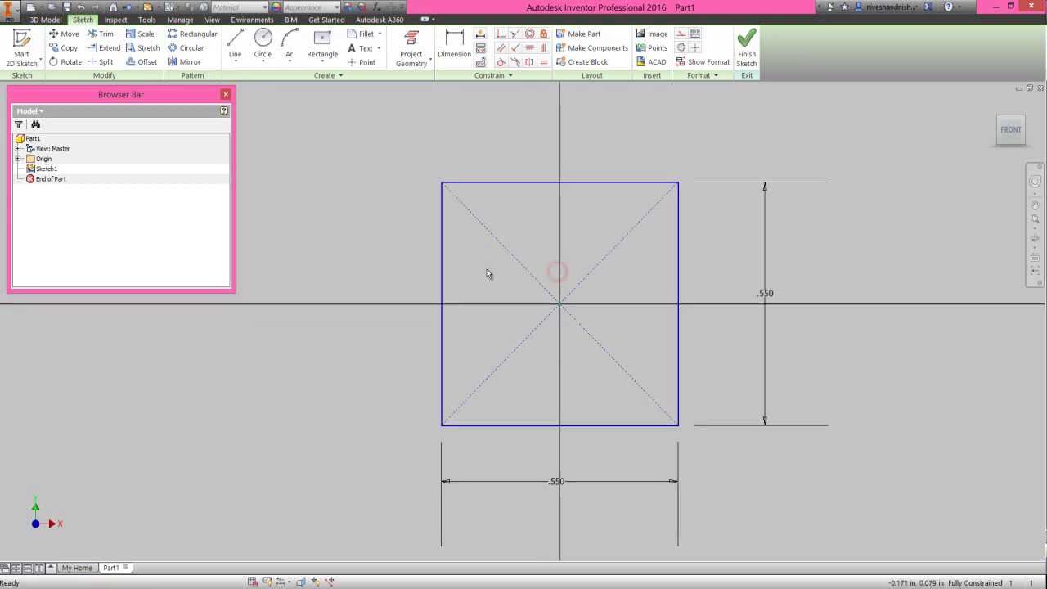
Step: Fillet all four corners of the square with a 0.083 in radius and finish the sketch
{"action": "left_click", "coordinate": [363, 40]}
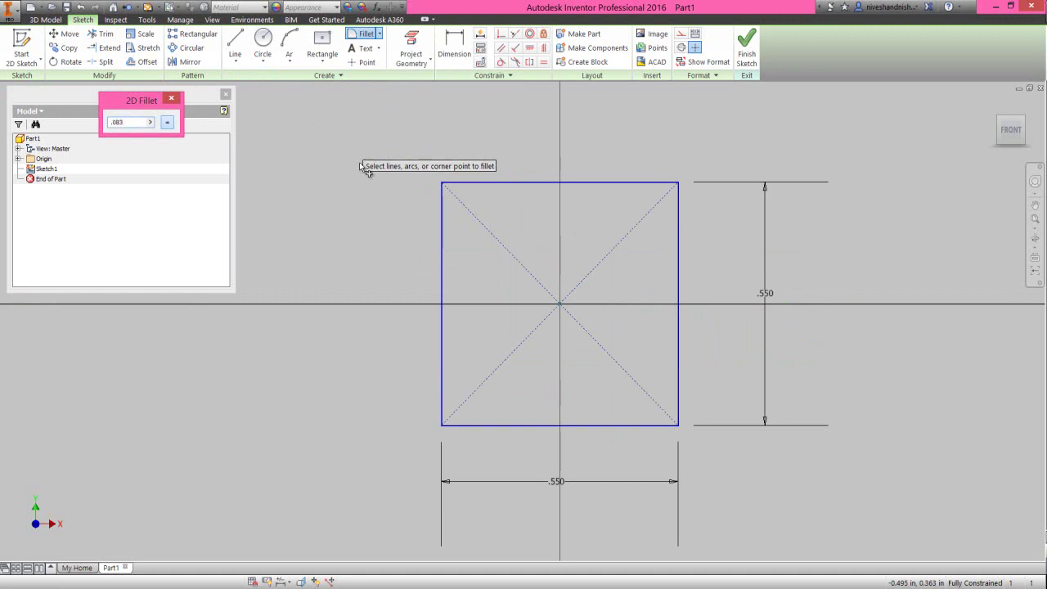
{"action": "left_click", "coordinate": [444, 205]}
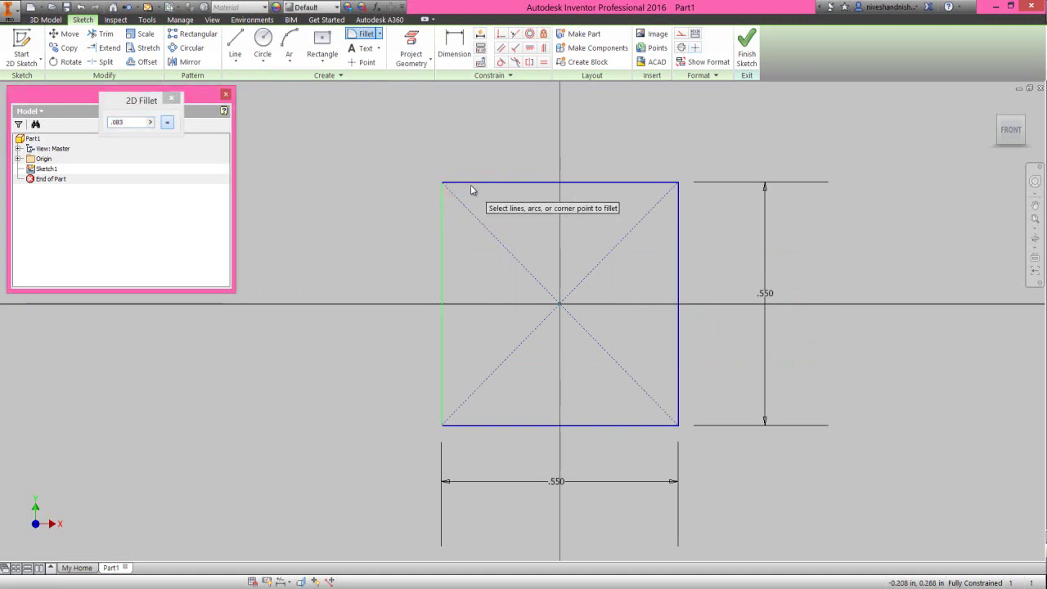
{"action": "left_click", "coordinate": [478, 185]}
{"action": "left_click", "coordinate": [619, 187]}
{"action": "left_click", "coordinate": [678, 223]}
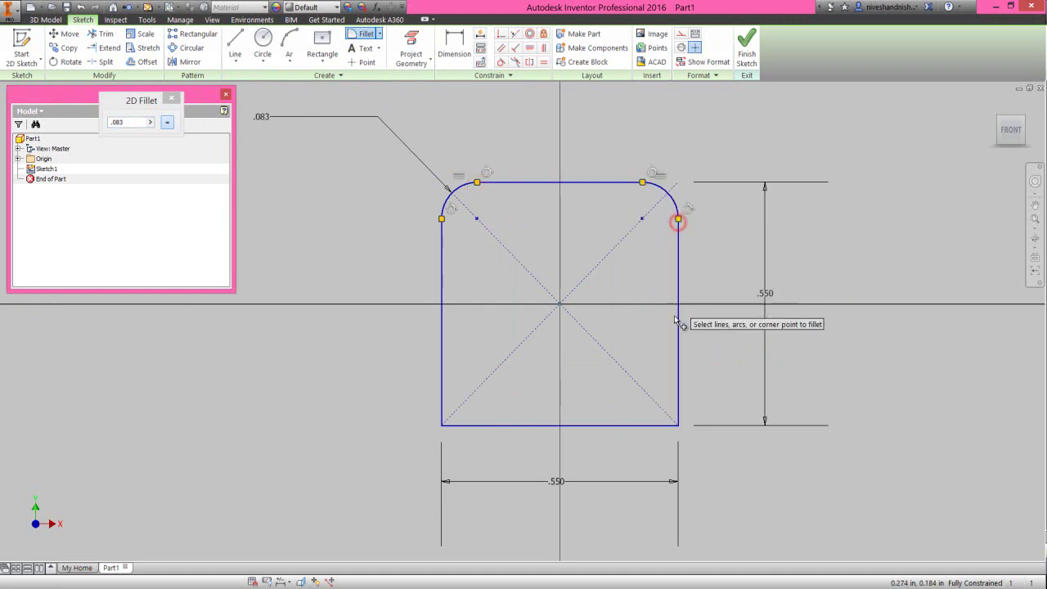
{"action": "left_click", "coordinate": [677, 338]}
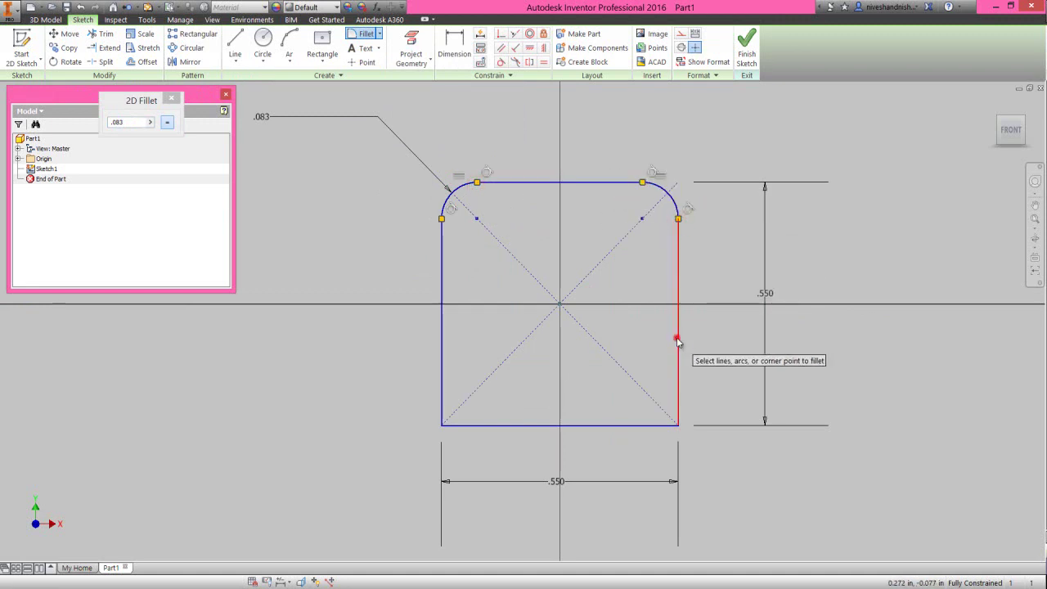
{"action": "left_click", "coordinate": [633, 425]}
{"action": "left_click", "coordinate": [483, 426]}
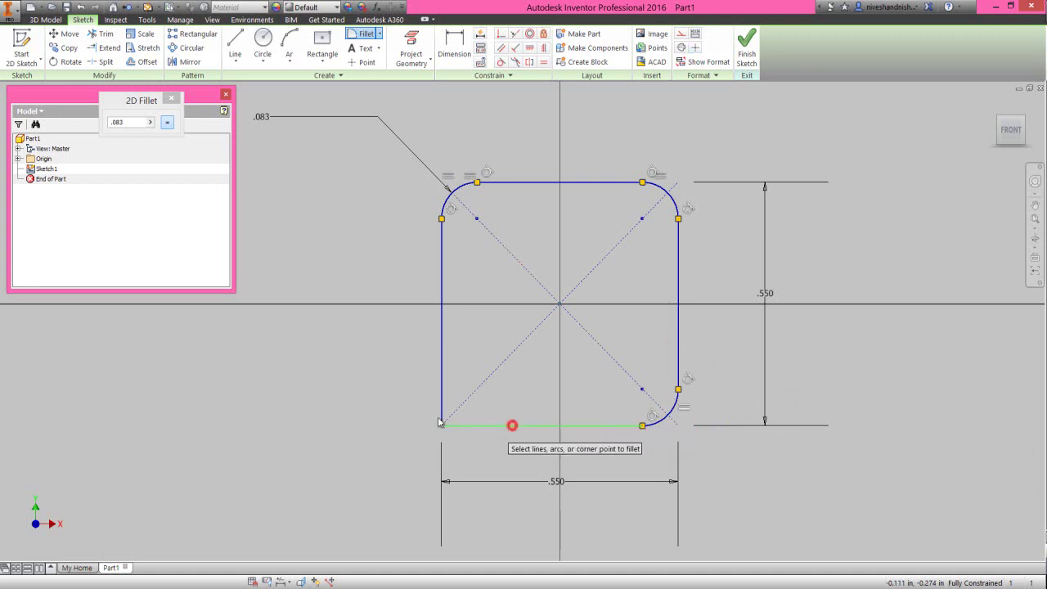
{"action": "left_click", "coordinate": [442, 384]}
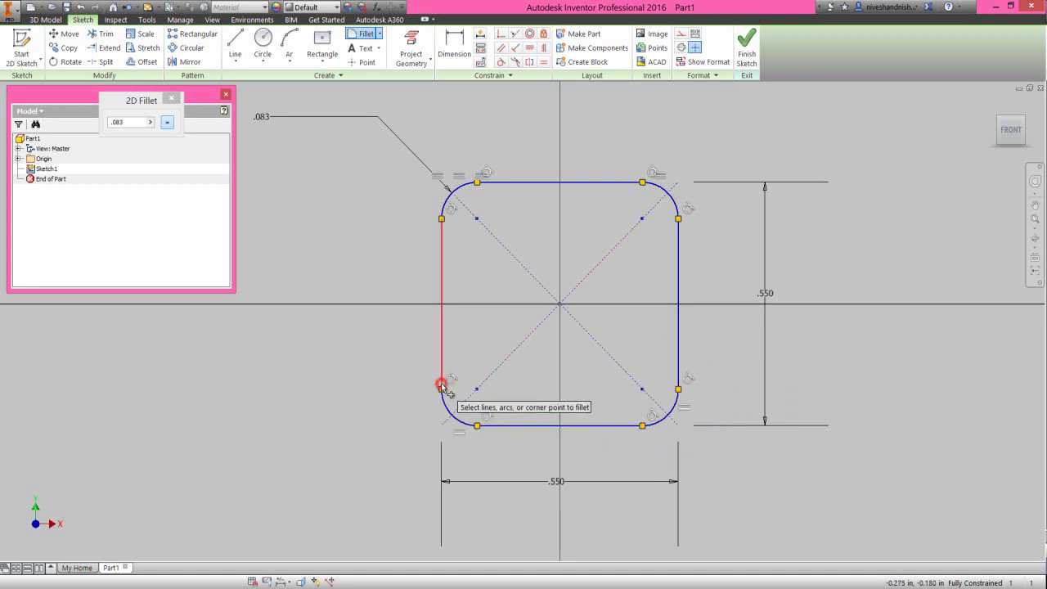
{"action": "right_click", "coordinate": [474, 341]}
{"action": "left_click", "coordinate": [506, 346]}
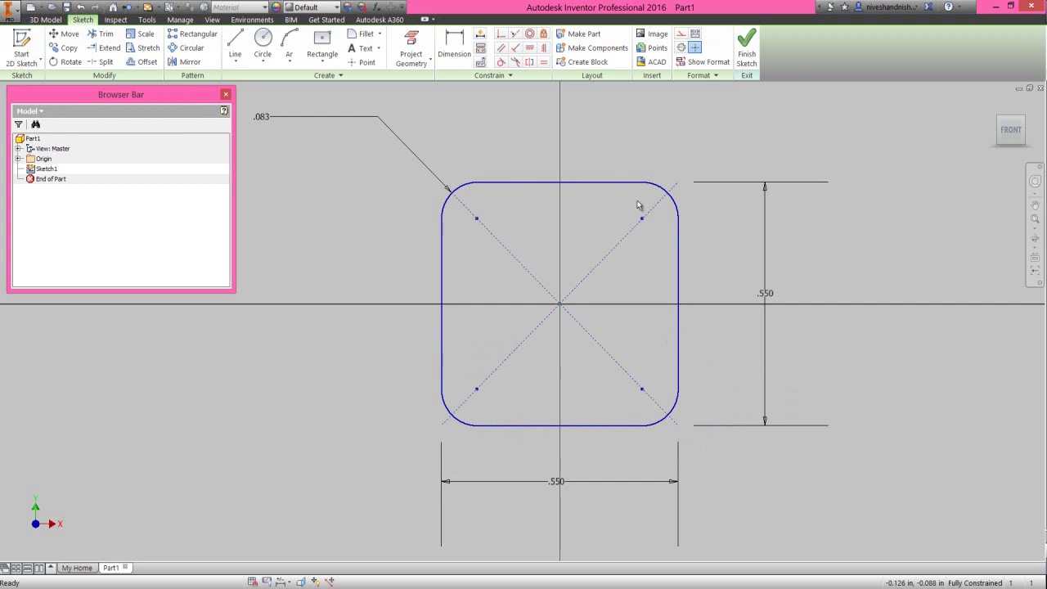
{"action": "left_click", "coordinate": [746, 50]}
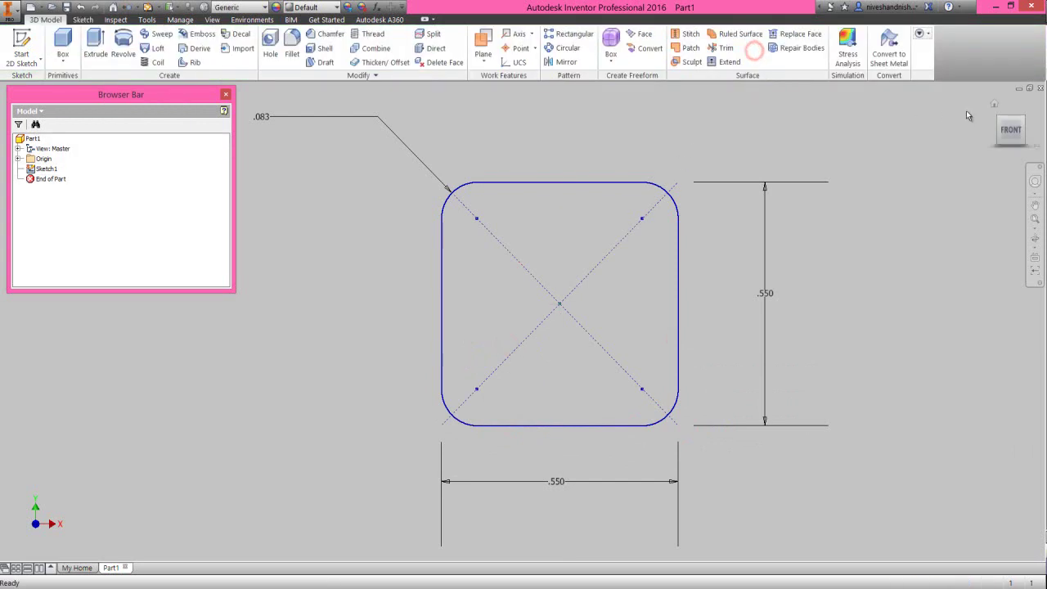
Step: Extrude the rounded square profile 0.0625 in as a new solid
{"action": "left_click", "coordinate": [1027, 119]}
{"action": "left_click", "coordinate": [443, 282]}
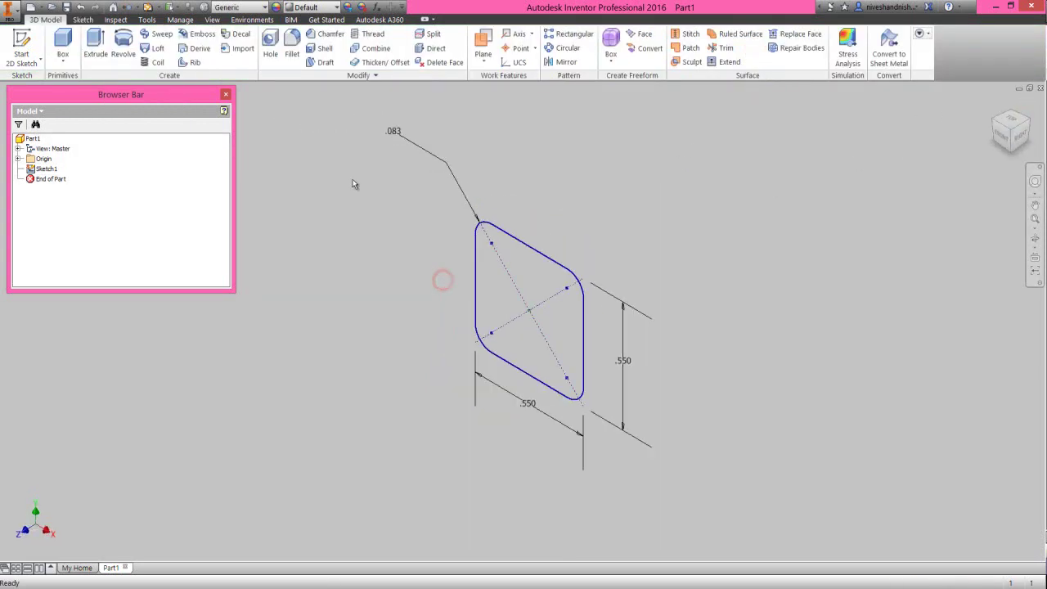
{"action": "left_click", "coordinate": [96, 43]}
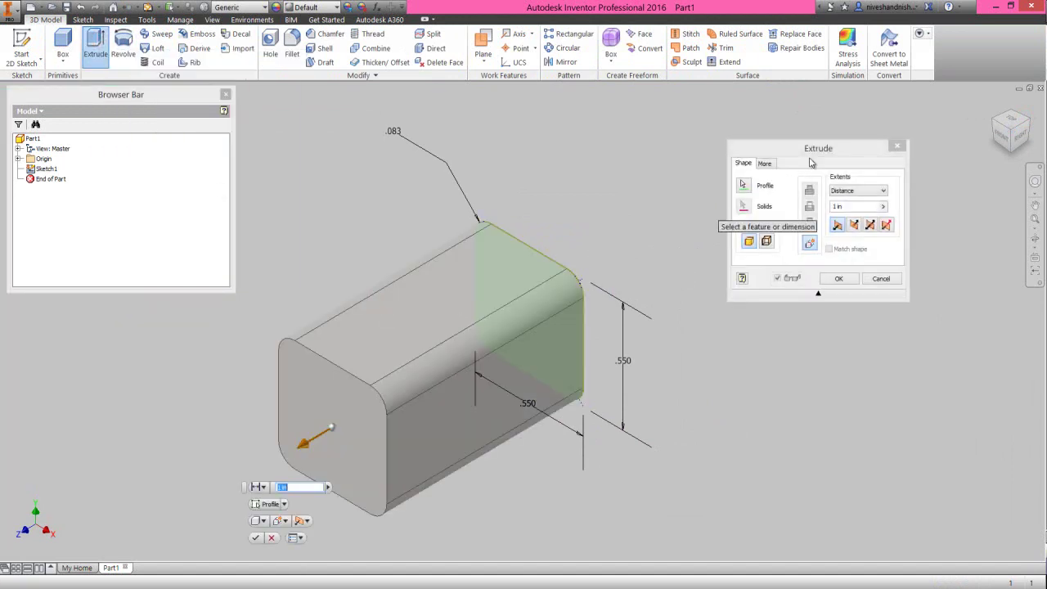
{"action": "left_click", "coordinate": [815, 149]}
{"action": "left_click", "coordinate": [850, 206]}
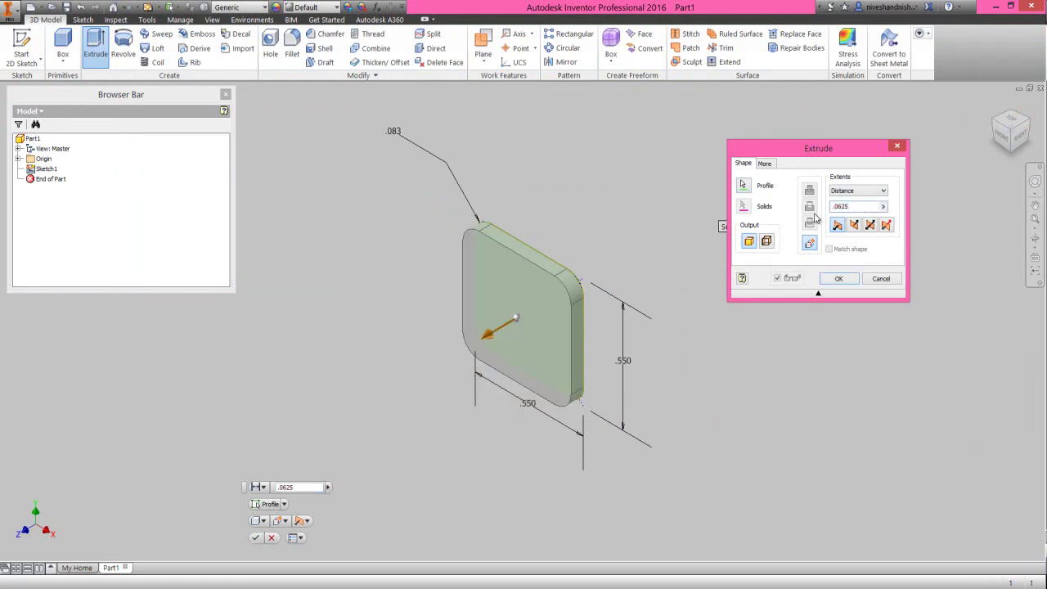
{"action": "left_click", "coordinate": [849, 278]}
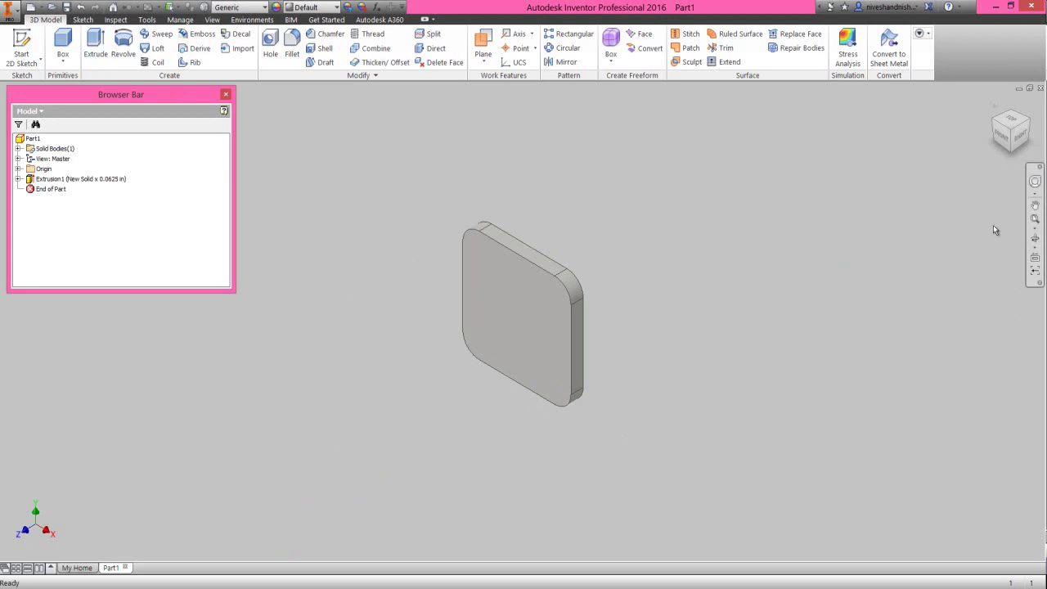
Step: Import the lighting style Copy of Two Lights-1 into the style editor and apply it to the view
{"action": "left_click", "coordinate": [305, 139]}
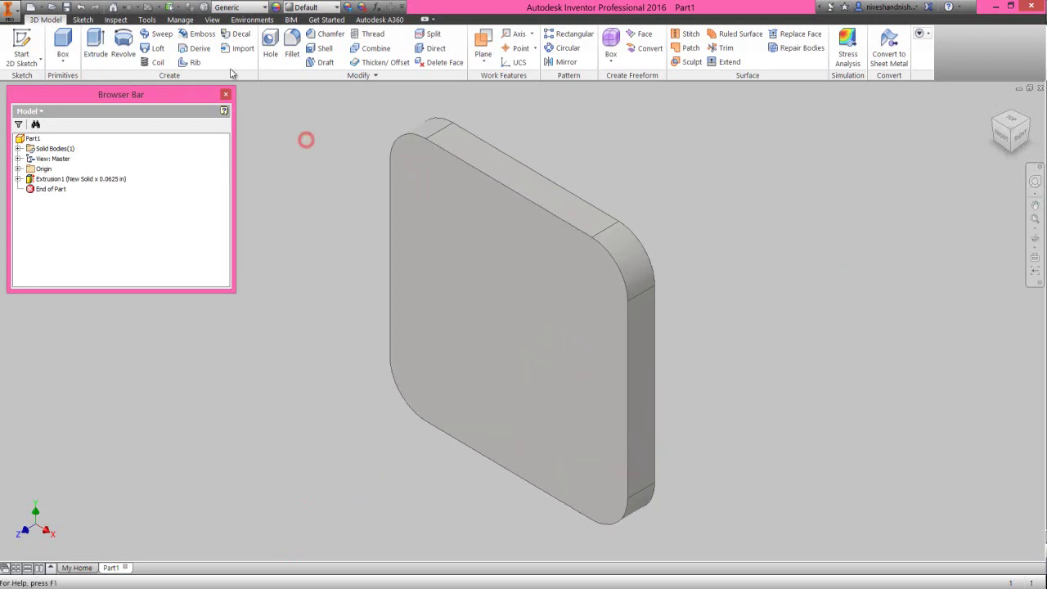
{"action": "left_click", "coordinate": [212, 19]}
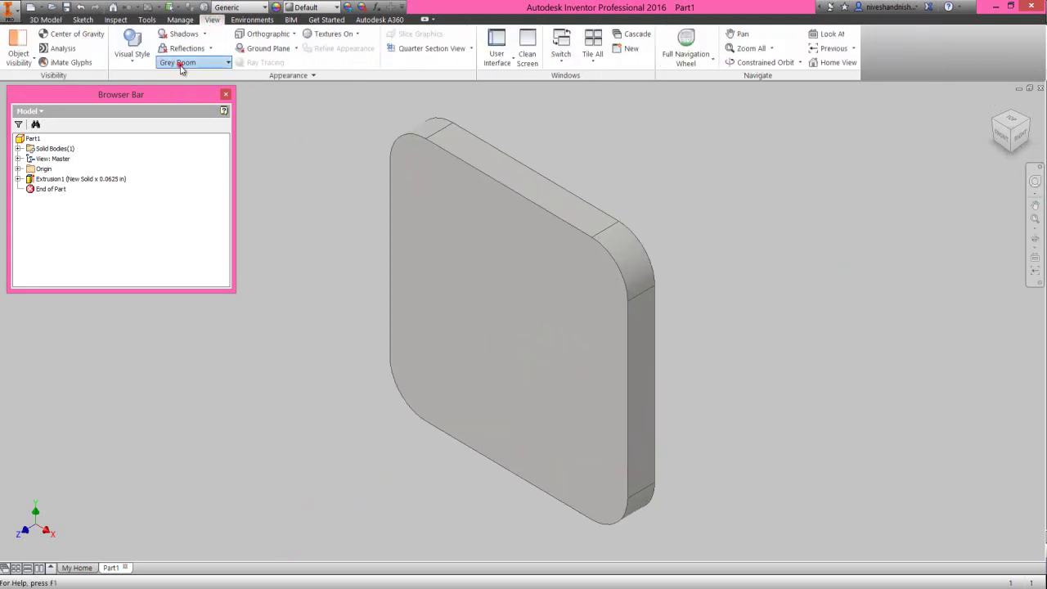
{"action": "left_click", "coordinate": [180, 63]}
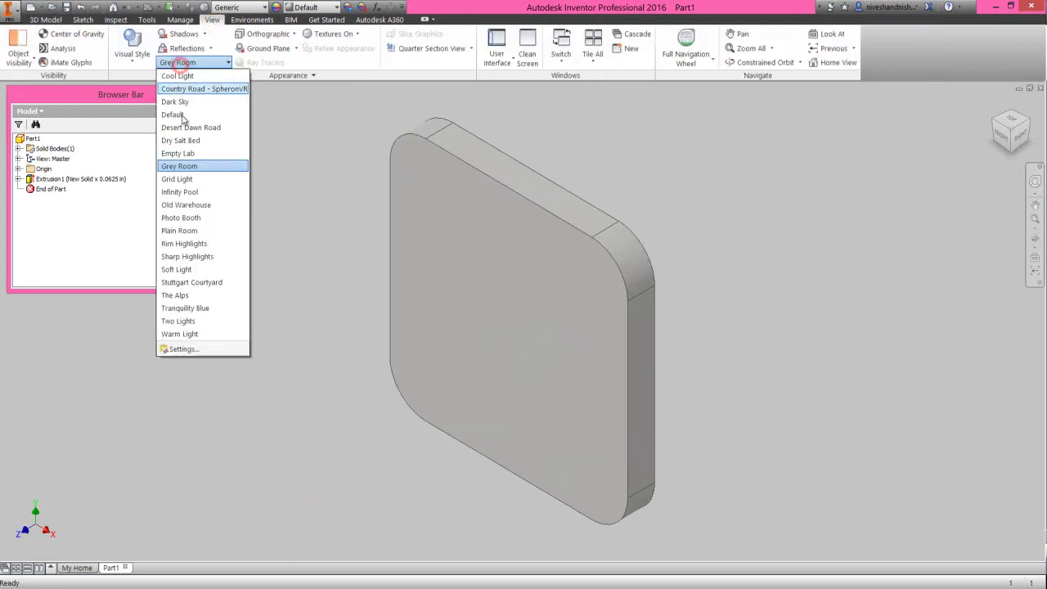
{"action": "left_click", "coordinate": [201, 350]}
{"action": "left_click", "coordinate": [69, 462]}
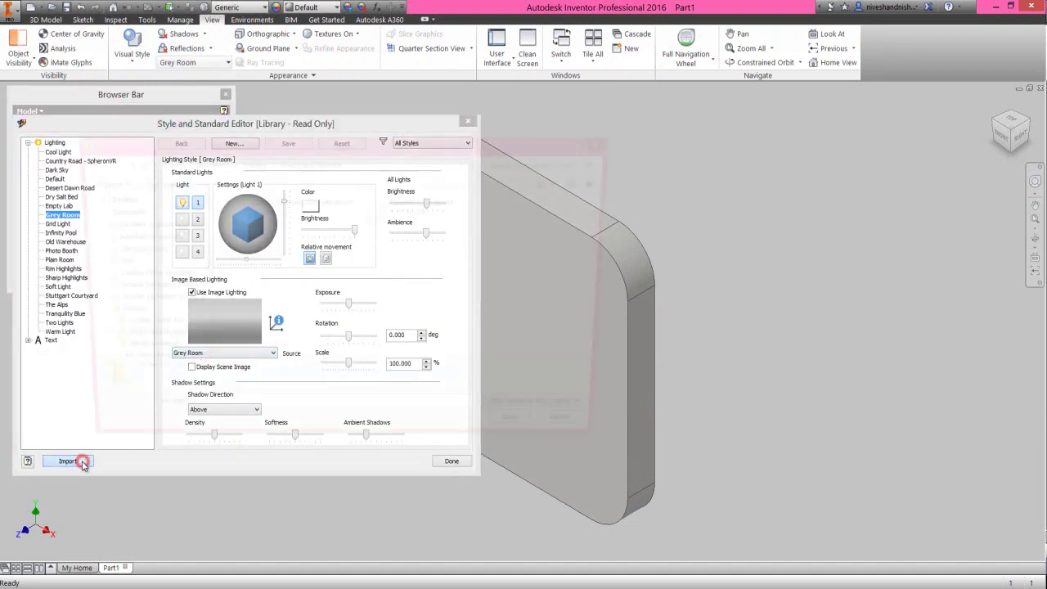
{"action": "double_click", "coordinate": [422, 211]}
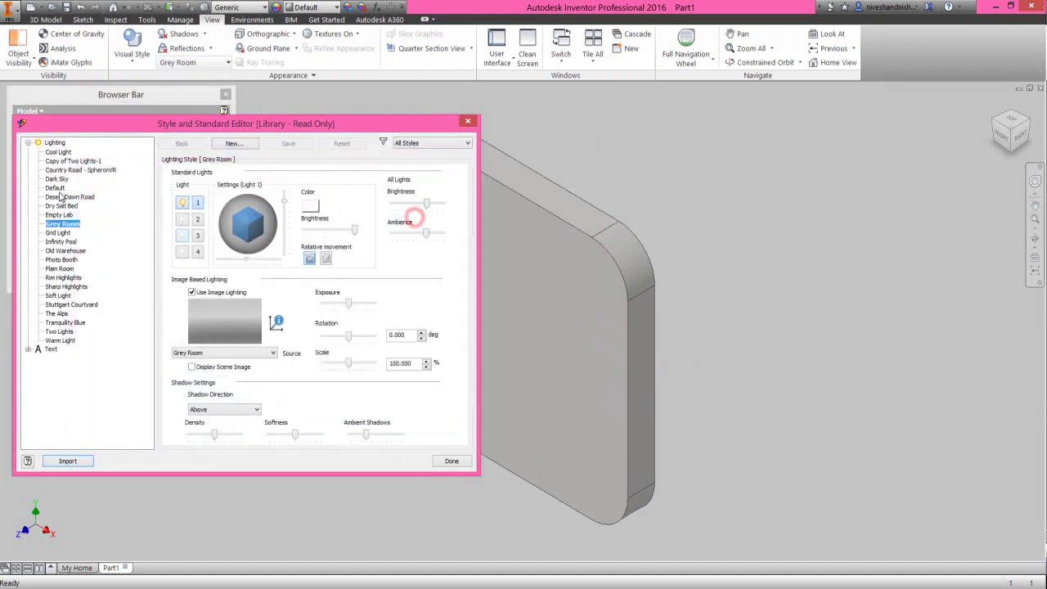
{"action": "left_click", "coordinate": [71, 162]}
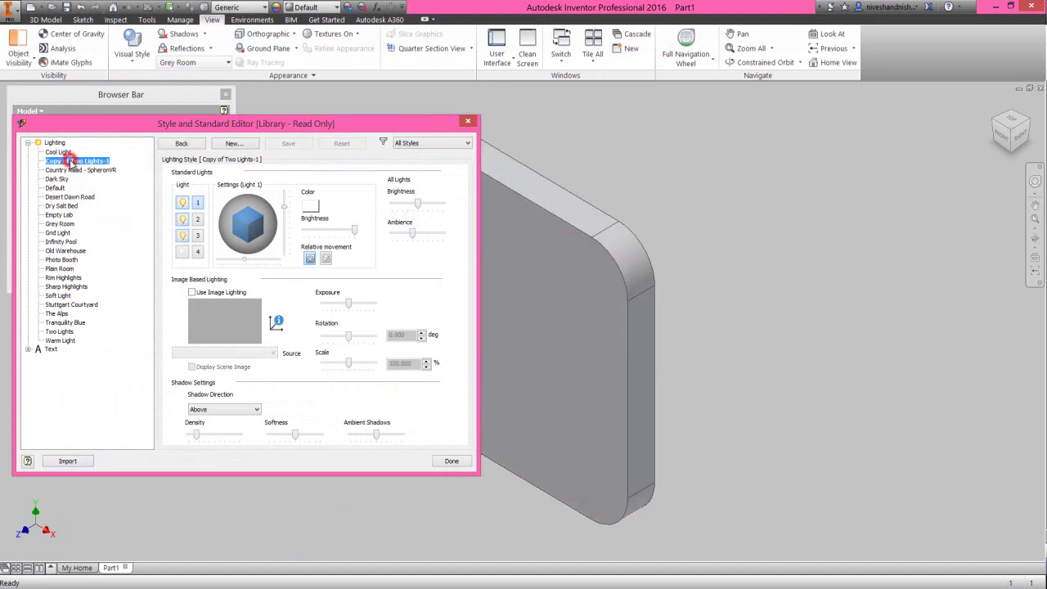
{"action": "left_click", "coordinate": [468, 121]}
Step: Apply the Poplar appearance from the favorites to the whole part
{"action": "left_click", "coordinate": [45, 19]}
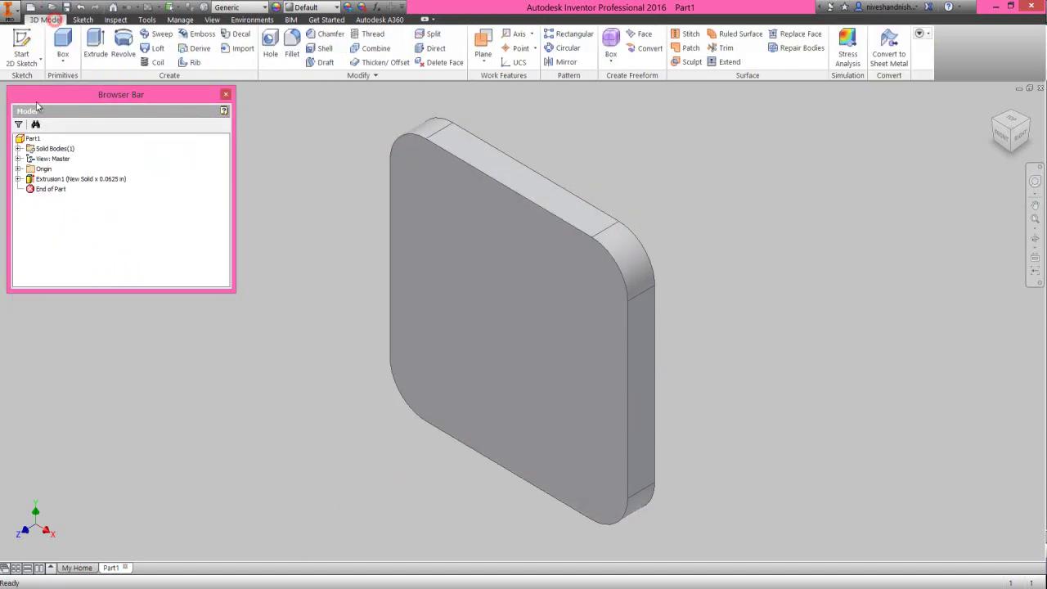
{"action": "left_click", "coordinate": [33, 138]}
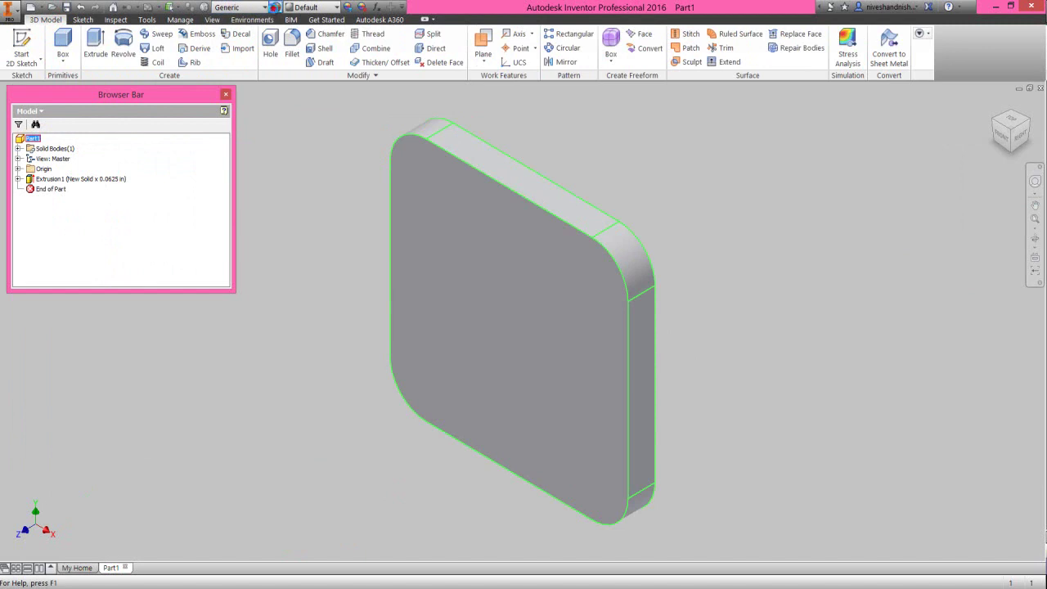
{"action": "left_click", "coordinate": [276, 8]}
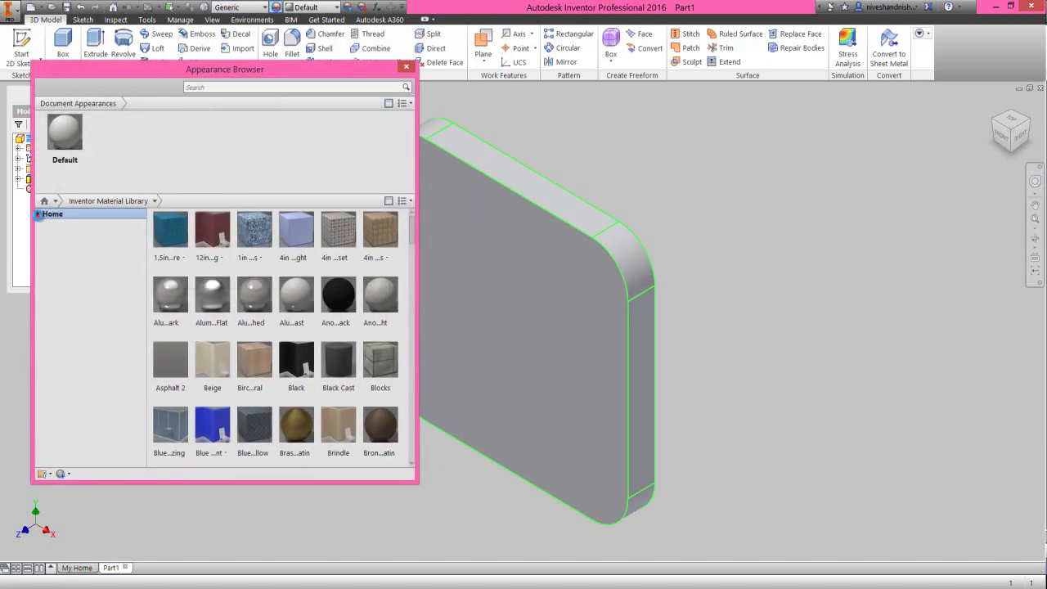
{"action": "left_click", "coordinate": [37, 214]}
{"action": "left_click", "coordinate": [64, 225]}
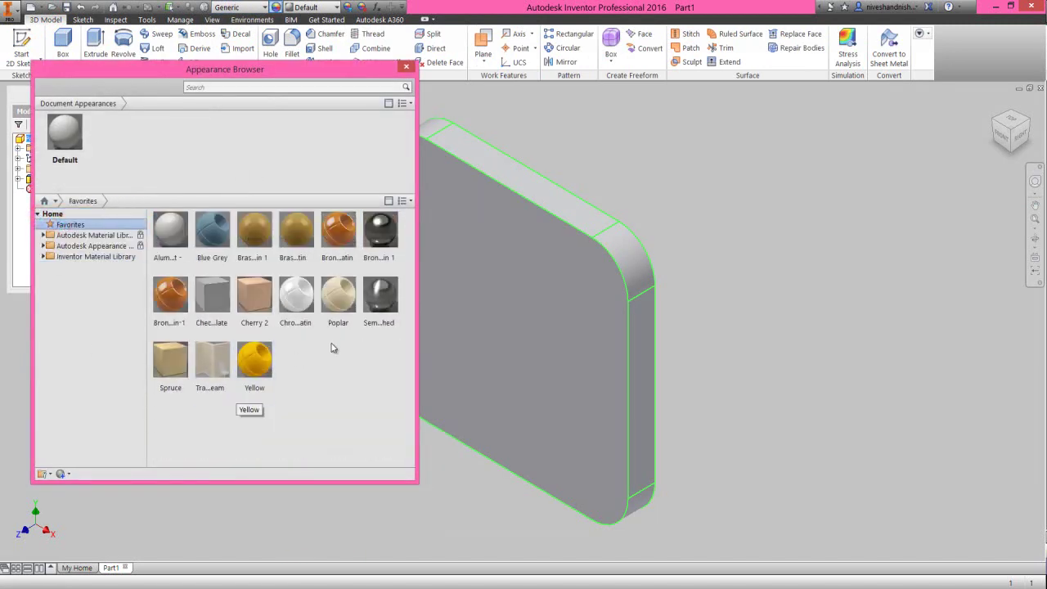
{"action": "left_click", "coordinate": [336, 329]}
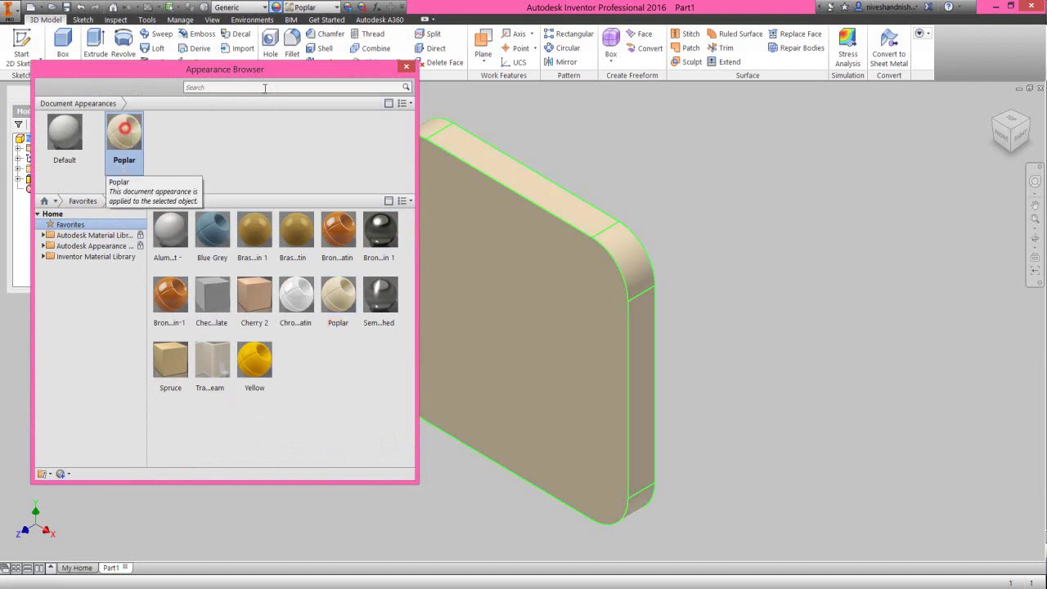
{"action": "left_click", "coordinate": [407, 68]}
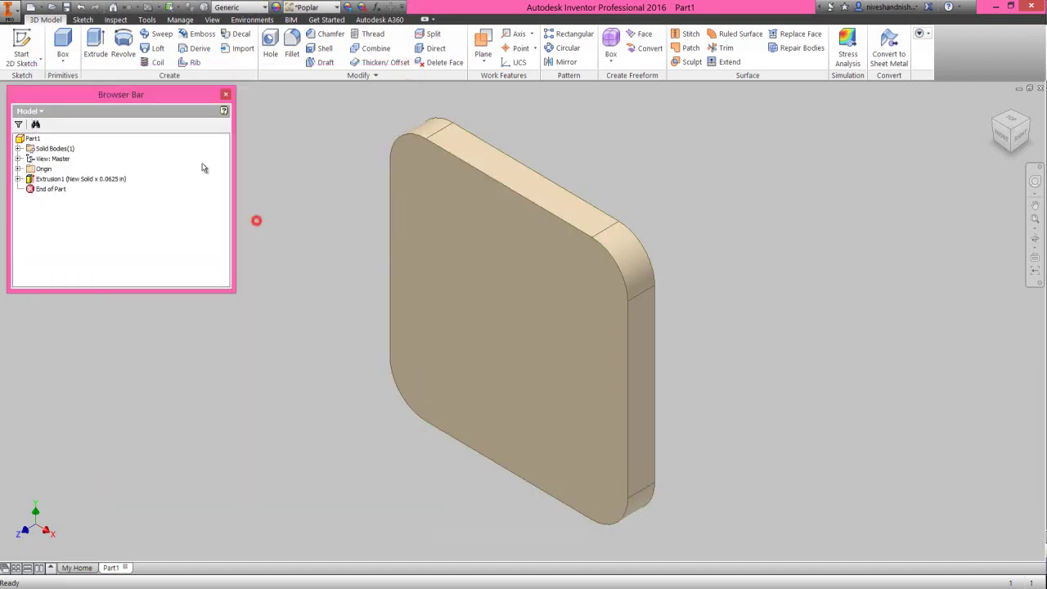
Step: Save the part as Carb Intake Plate in the Autodesk Inventor Parts (*.ipt) format
{"action": "left_click", "coordinate": [66, 8]}
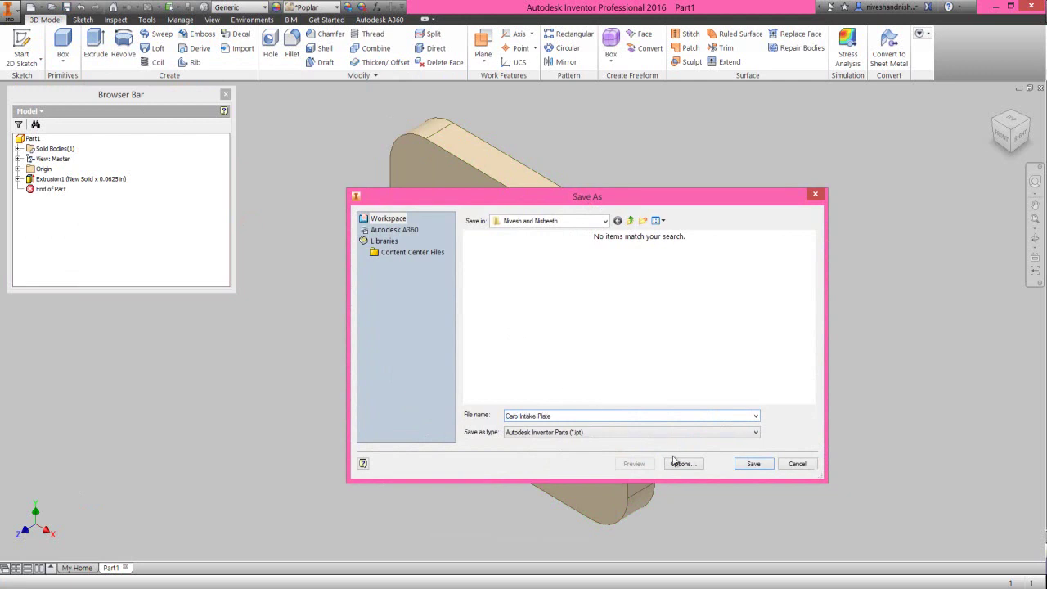
{"action": "left_click", "coordinate": [753, 463]}
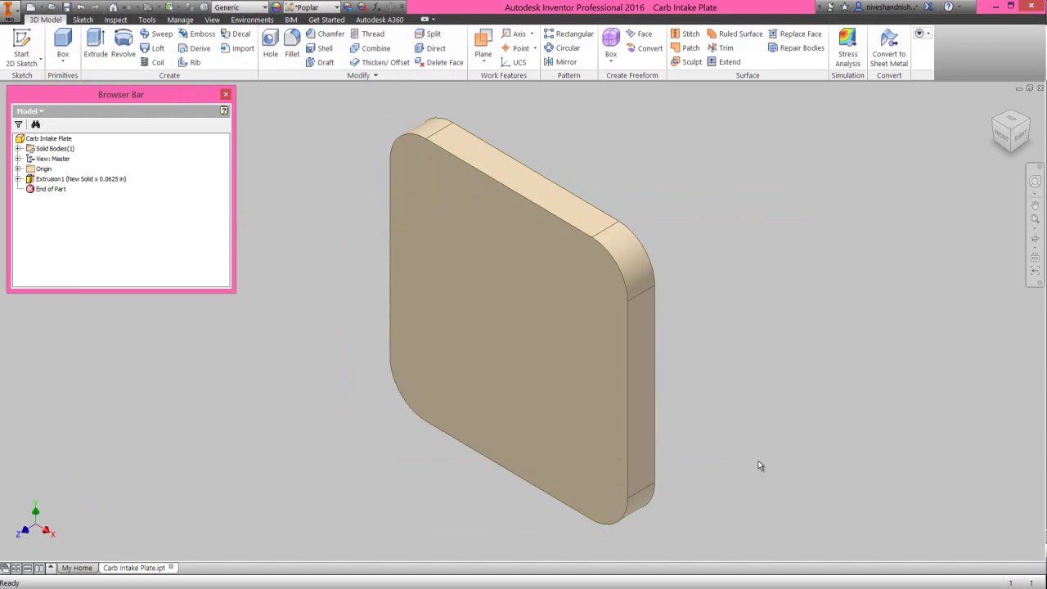
Step: Start a sketch on the plate's front face, project its cut edges and convert them to construction geometry
{"action": "left_click", "coordinate": [537, 347]}
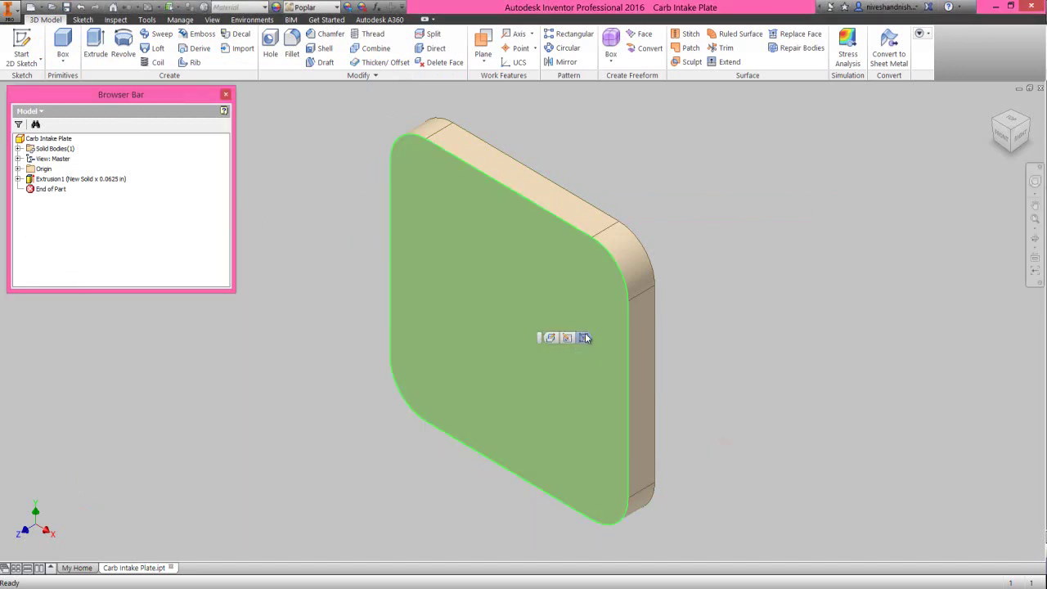
{"action": "left_click", "coordinate": [584, 337]}
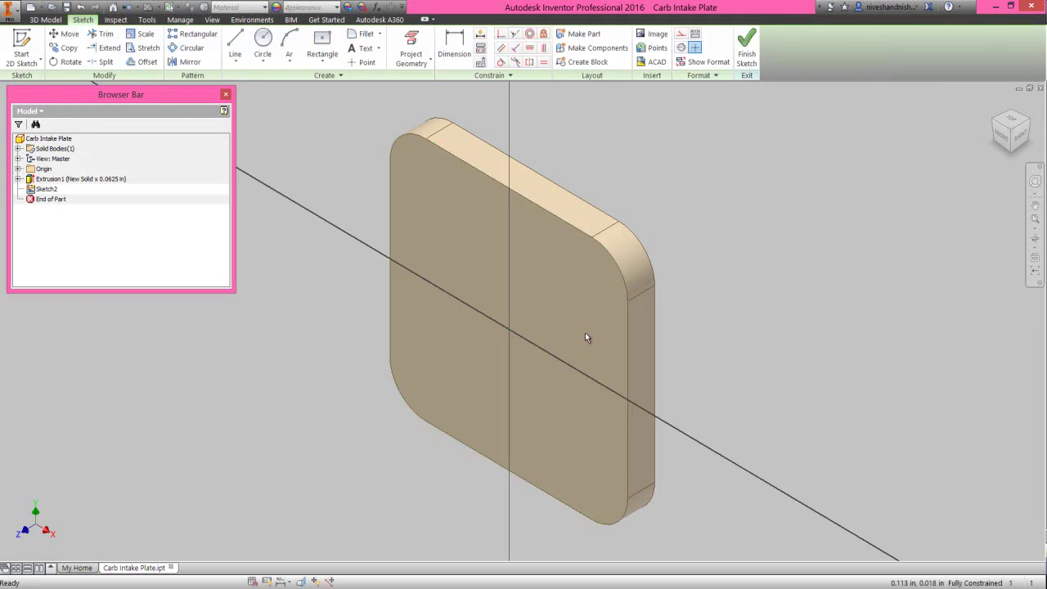
{"action": "left_click", "coordinate": [429, 62]}
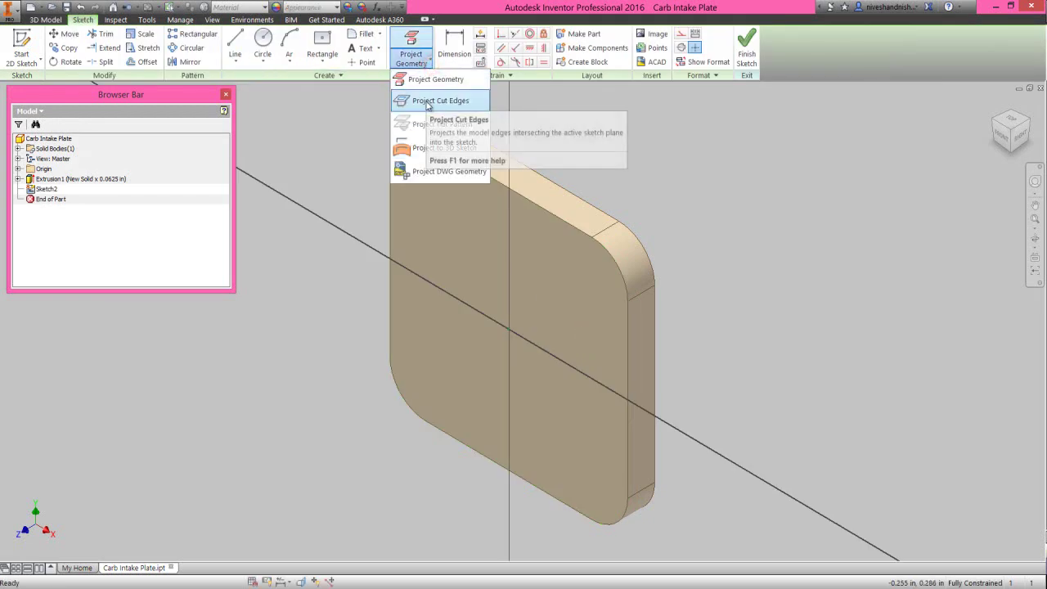
{"action": "left_click", "coordinate": [427, 102]}
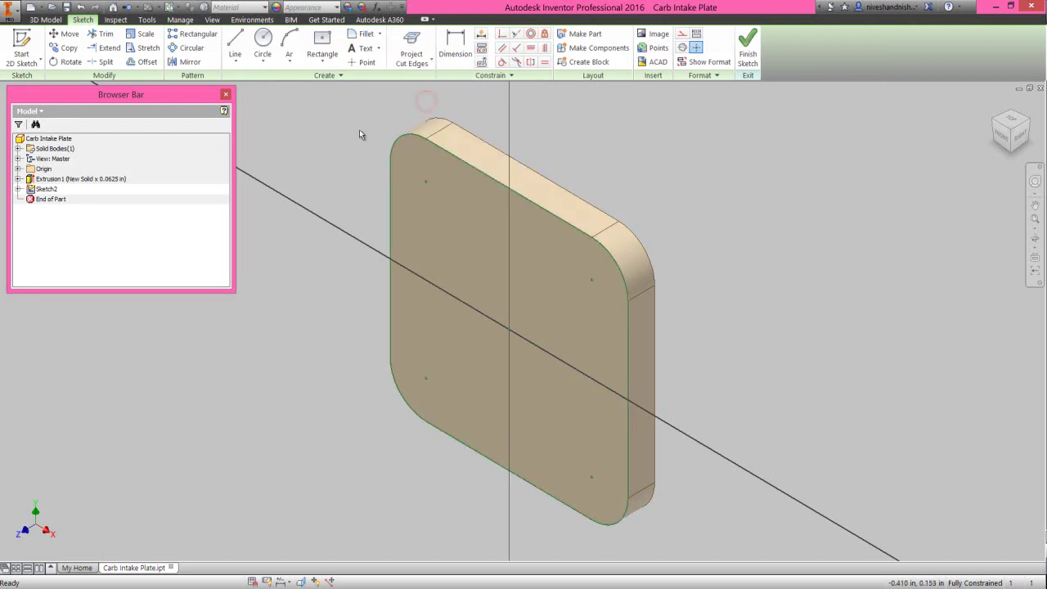
{"action": "mouse_move", "coordinate": [313, 106]}
{"action": "left_mouse_down"}
{"action": "mouse_move", "coordinate": [498, 231]}
{"action": "mouse_move", "coordinate": [672, 539]}
{"action": "left_mouse_up"}
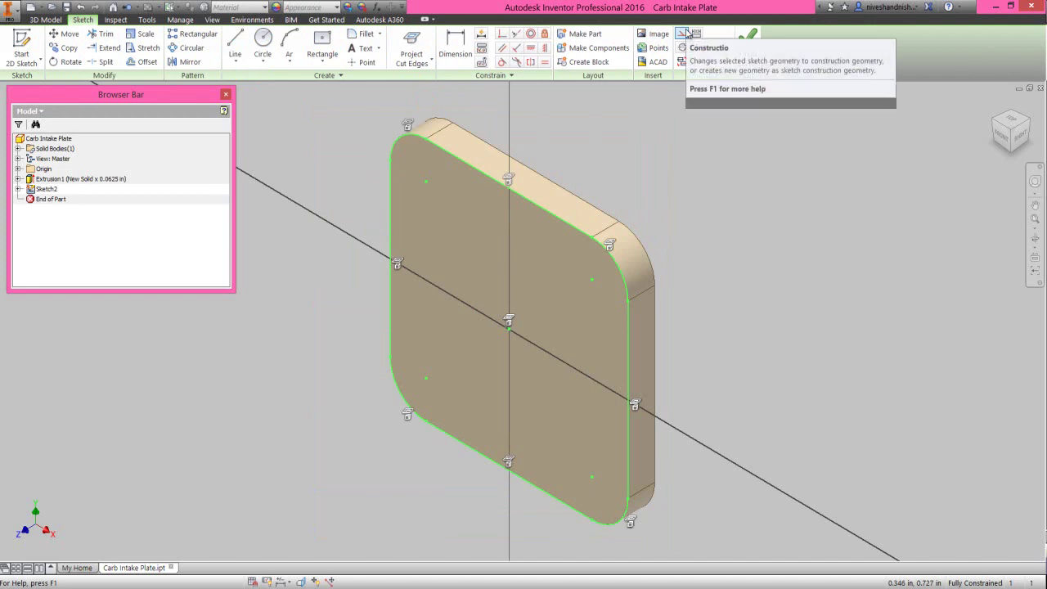
{"action": "left_click", "coordinate": [686, 33]}
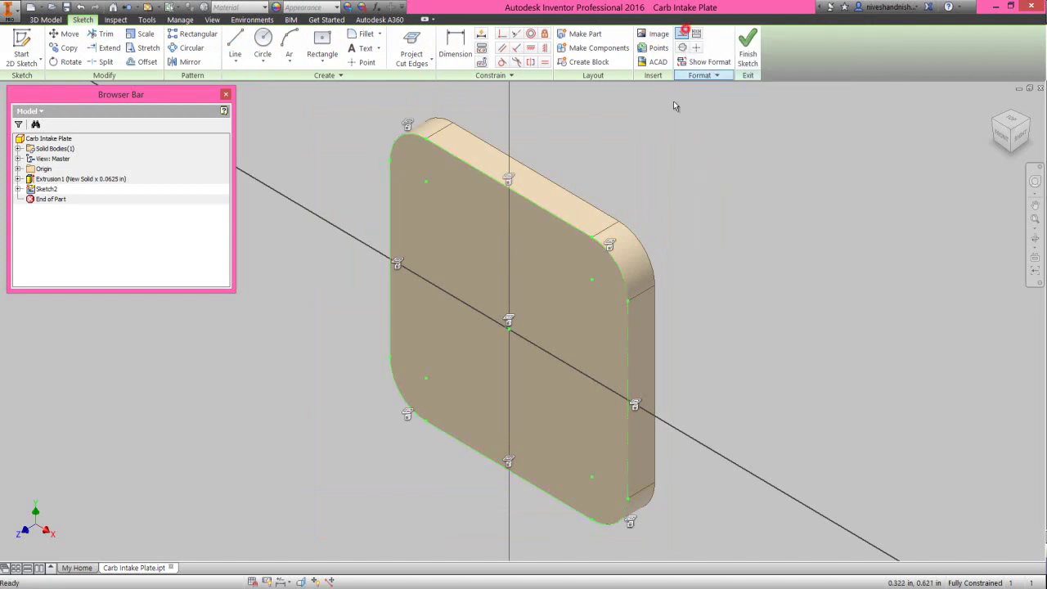
Step: Convert the four projected corner arc centers to center points and finish the sketch
{"action": "left_click", "coordinate": [425, 182]}
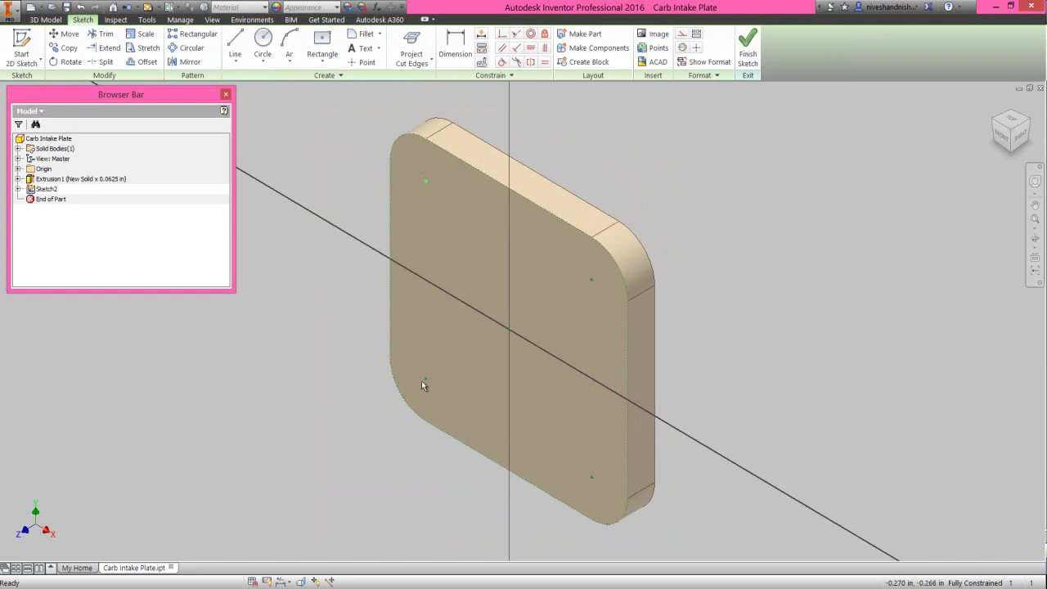
{"action": "left_click", "coordinate": [591, 478]}
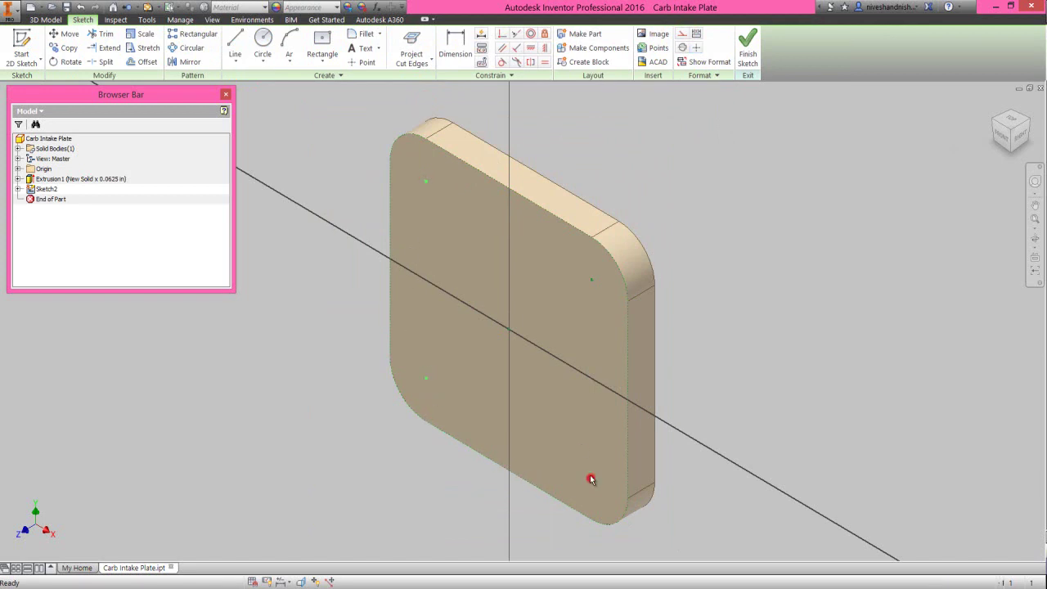
{"action": "left_click", "coordinate": [591, 281]}
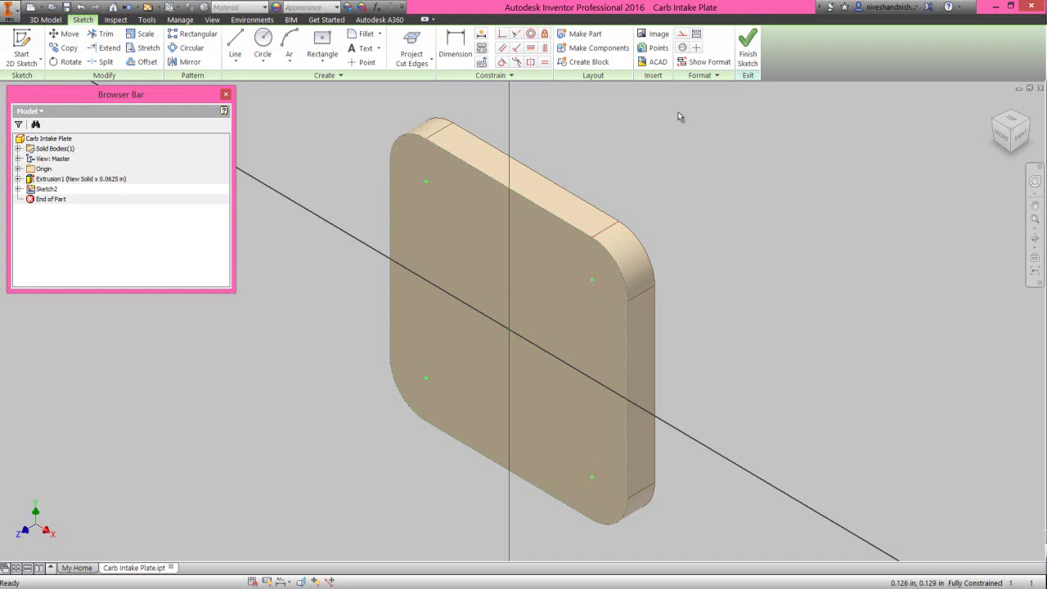
{"action": "left_click", "coordinate": [695, 48]}
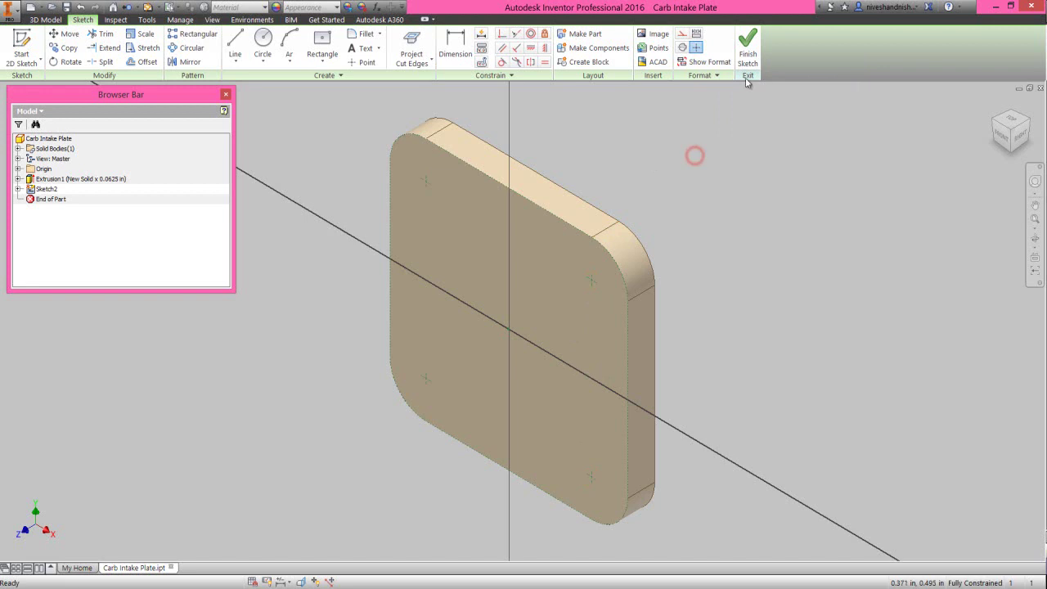
{"action": "left_click", "coordinate": [751, 54]}
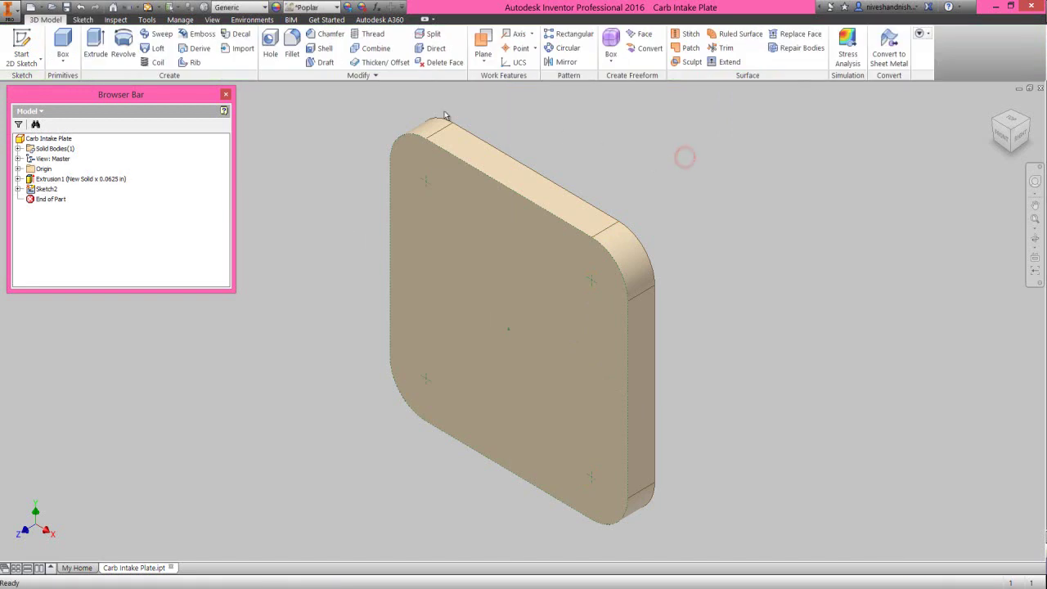
Step: Cut simple 0.1 in diameter holes with Through All termination at the four sketched corner points
{"action": "left_click", "coordinate": [271, 54]}
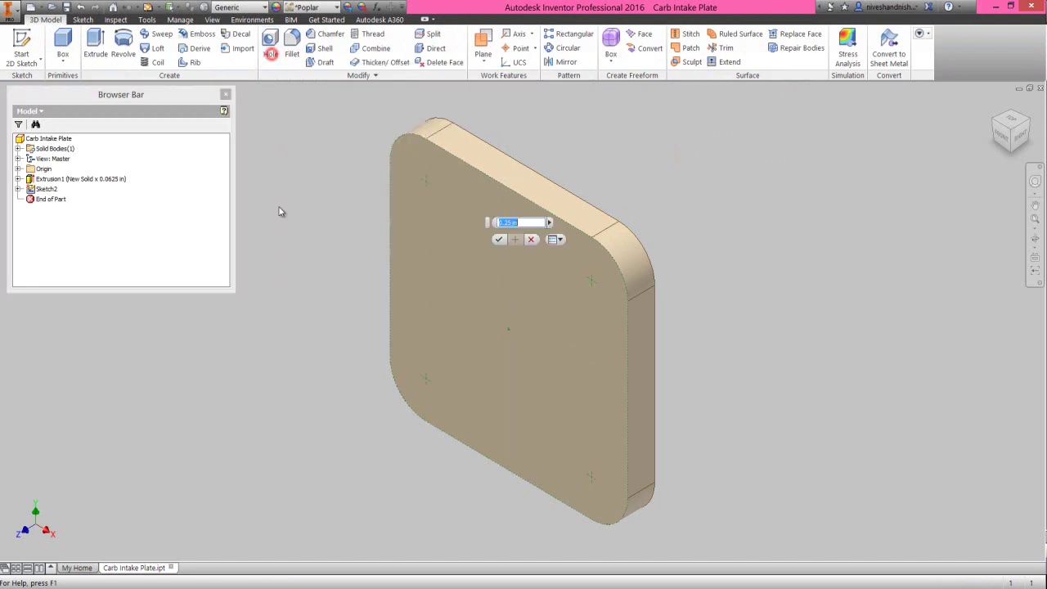
{"action": "left_click", "coordinate": [299, 164]}
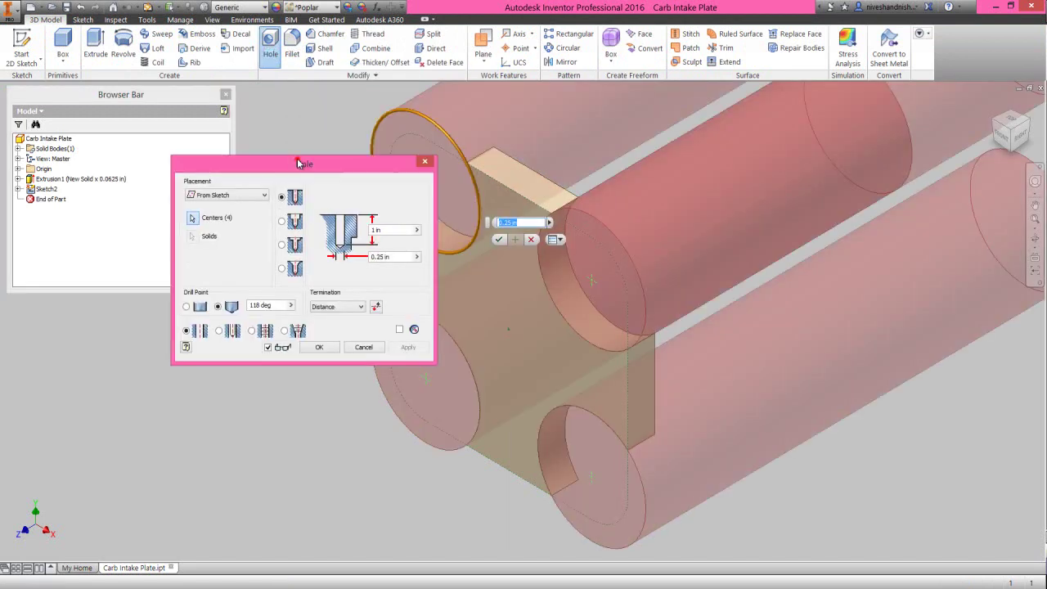
{"action": "left_click", "coordinate": [337, 306]}
{"action": "left_click", "coordinate": [334, 324]}
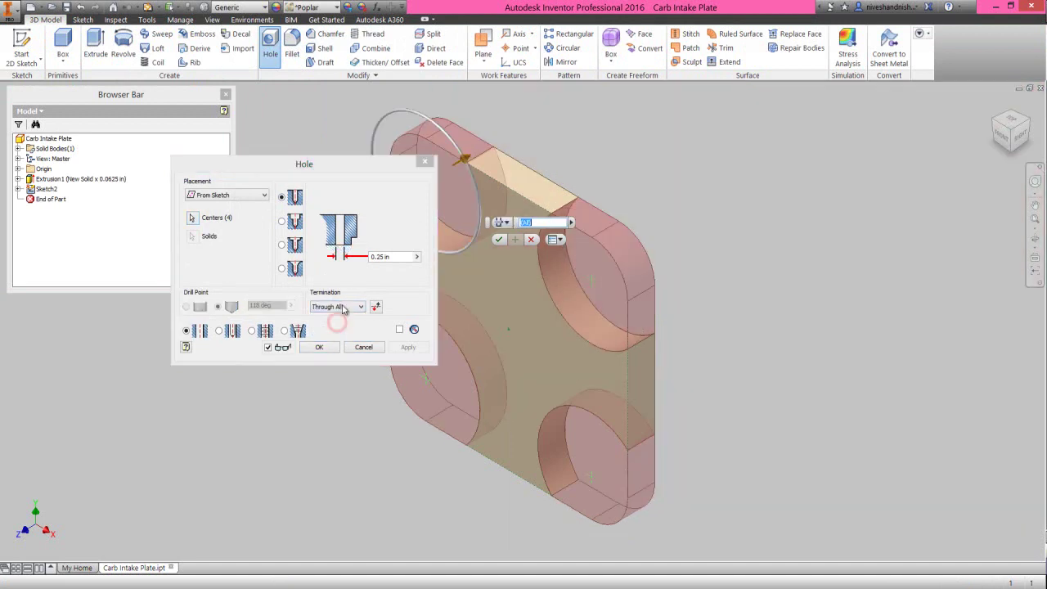
{"action": "left_click", "coordinate": [399, 256]}
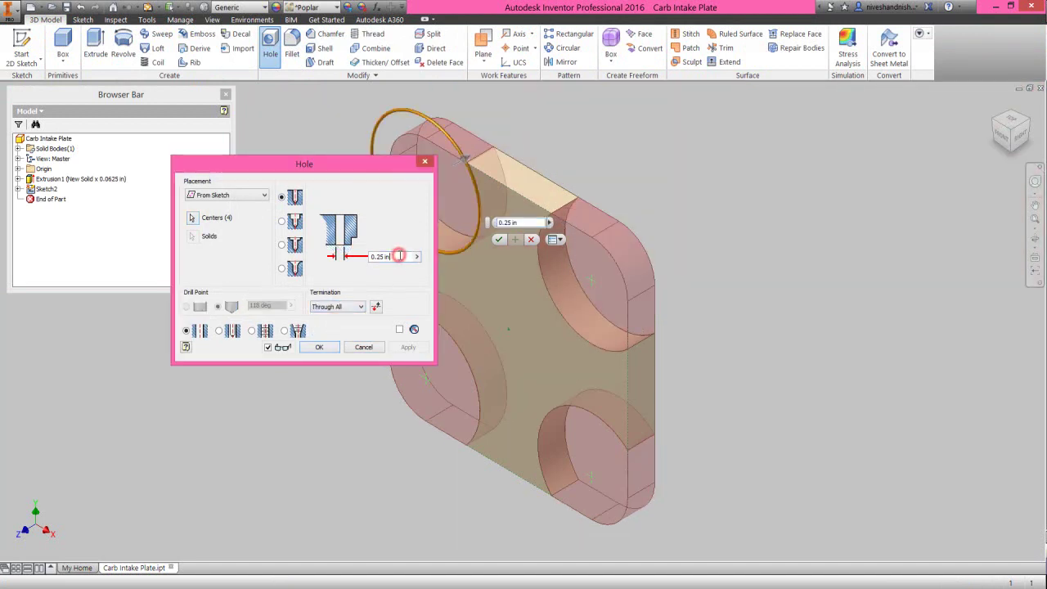
{"action": "double_click", "coordinate": [399, 256]}
{"action": "left_click", "coordinate": [319, 347]}
{"action": "left_click", "coordinate": [330, 346]}
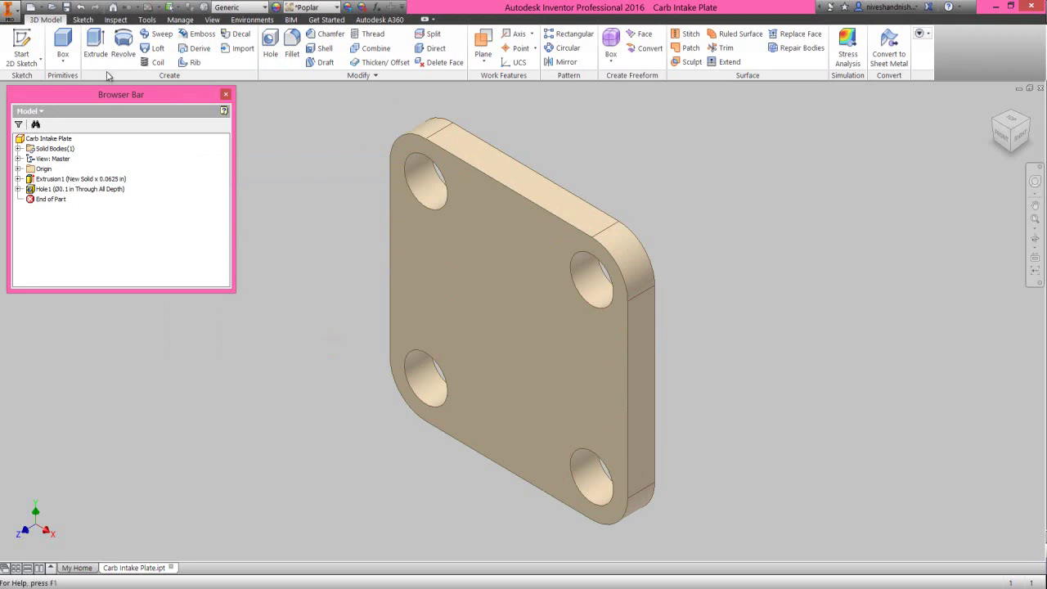
Step: Create a work plane offset -0.15 in from the plate's narrow side face nearest the view
{"action": "left_click", "coordinate": [267, 288]}
{"action": "left_click", "coordinate": [265, 282]}
{"action": "left_click", "coordinate": [482, 59]}
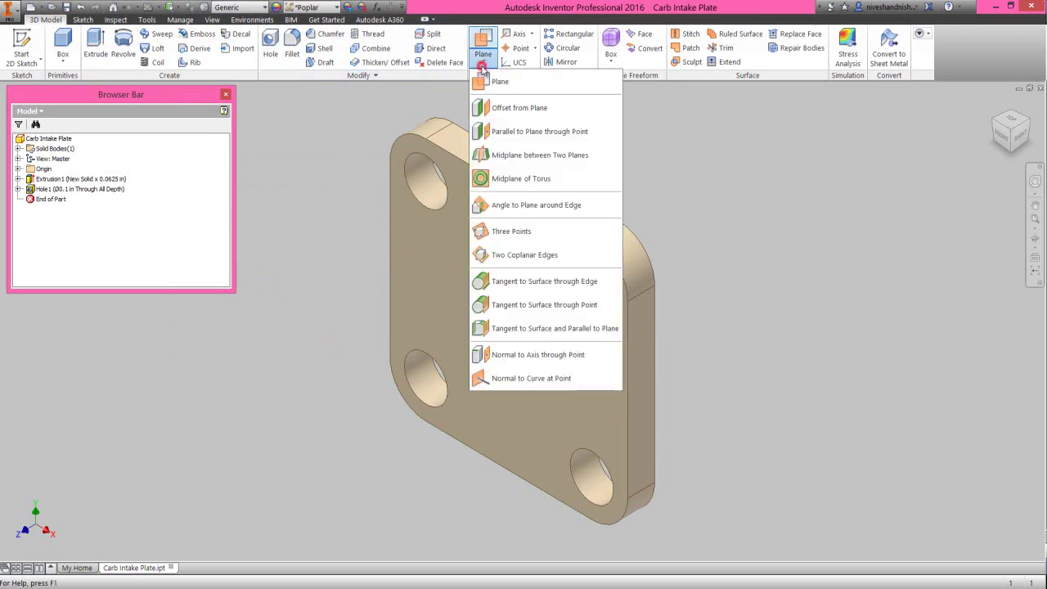
{"action": "left_click", "coordinate": [528, 107]}
{"action": "left_click", "coordinate": [642, 319]}
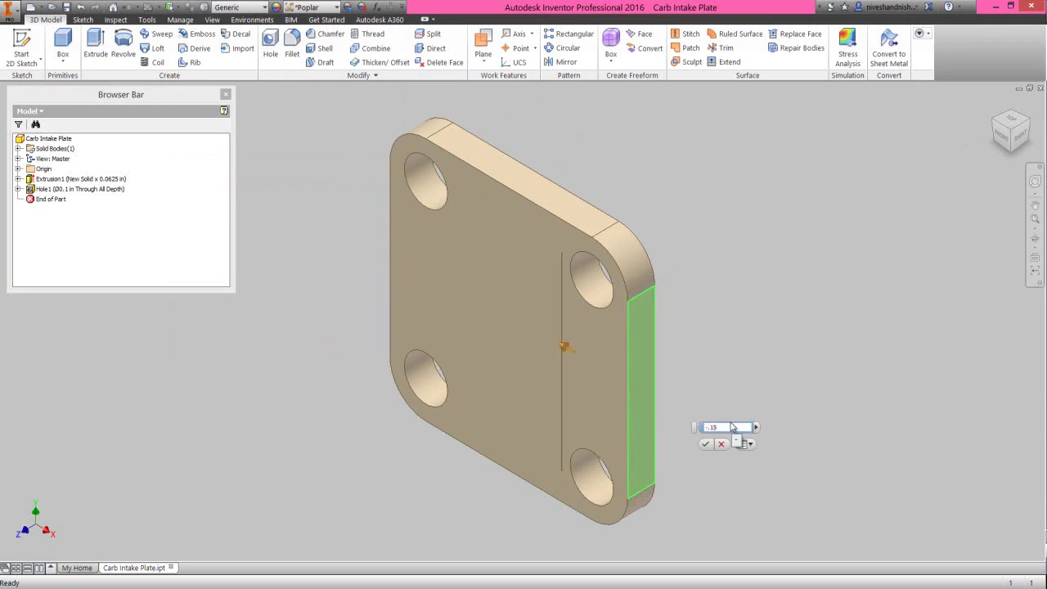
{"action": "left_click", "coordinate": [706, 445]}
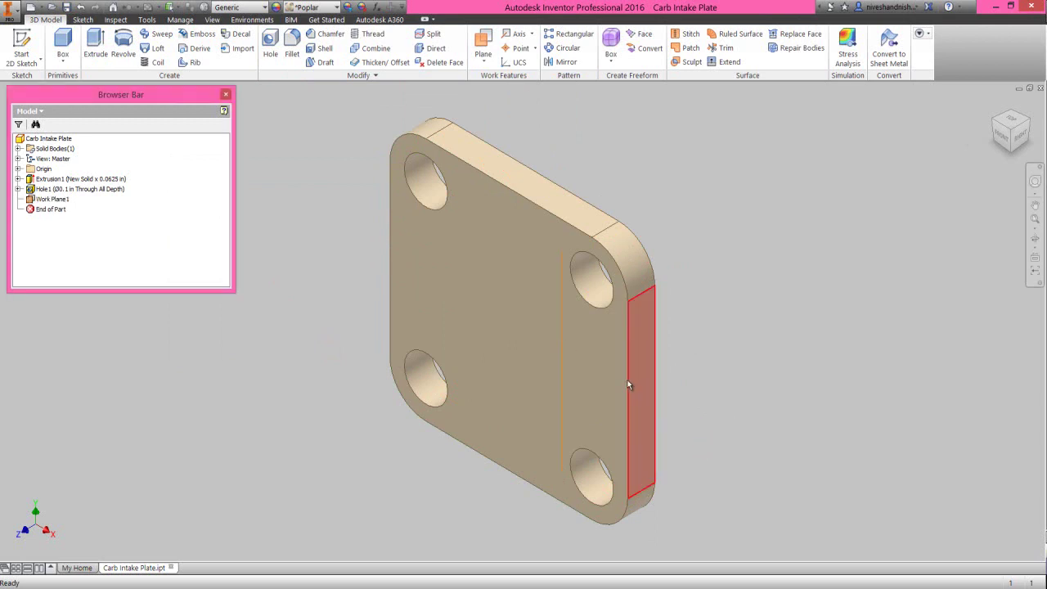
Step: Start a sketch on the offset work plane with sliced graphics and project the plate's cut edges as construction geometry
{"action": "left_click", "coordinate": [568, 343]}
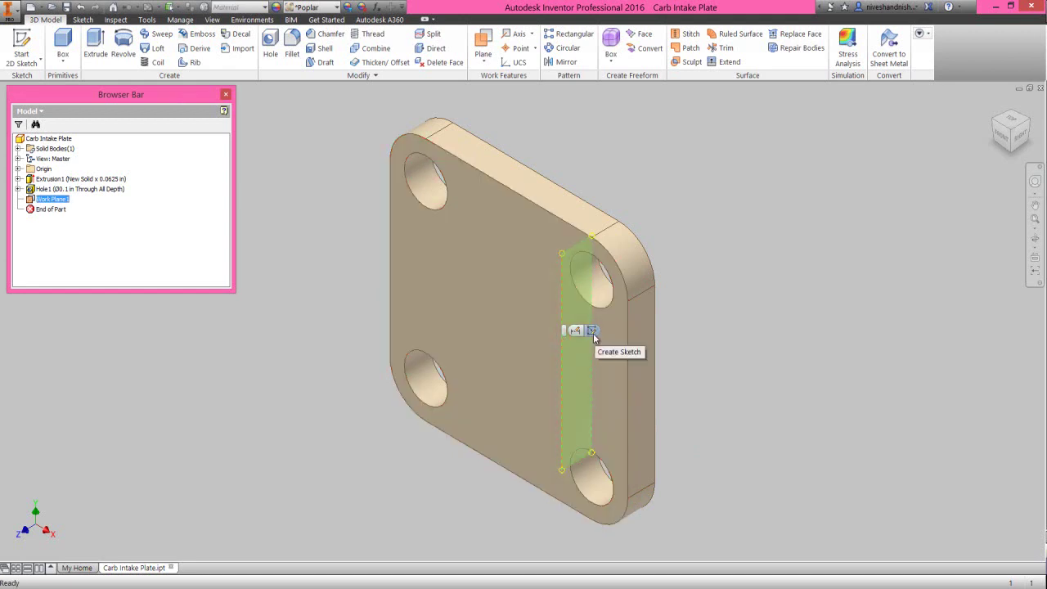
{"action": "left_click", "coordinate": [593, 332]}
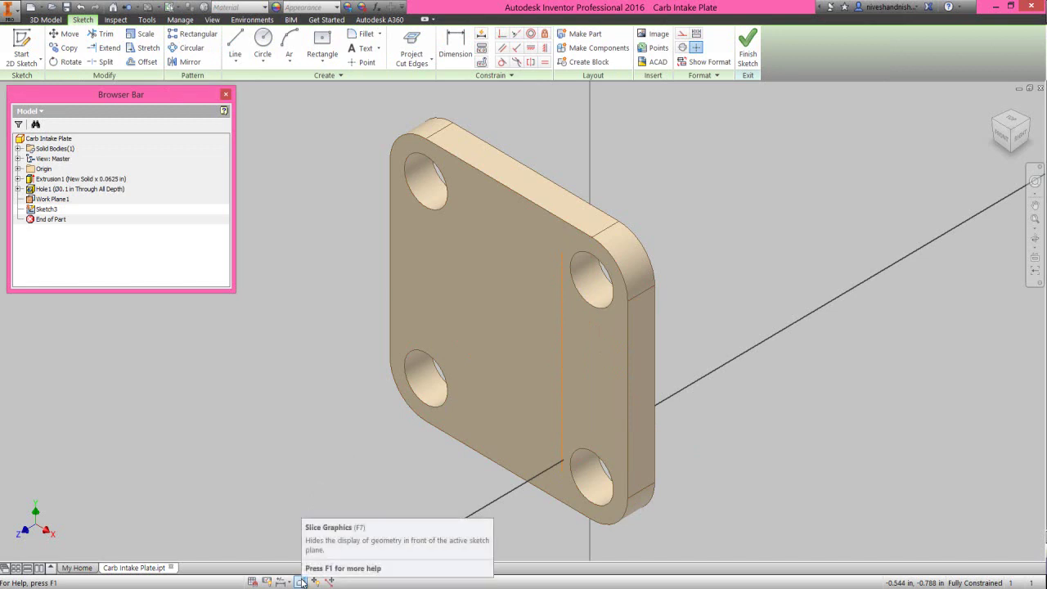
{"action": "left_click", "coordinate": [301, 580]}
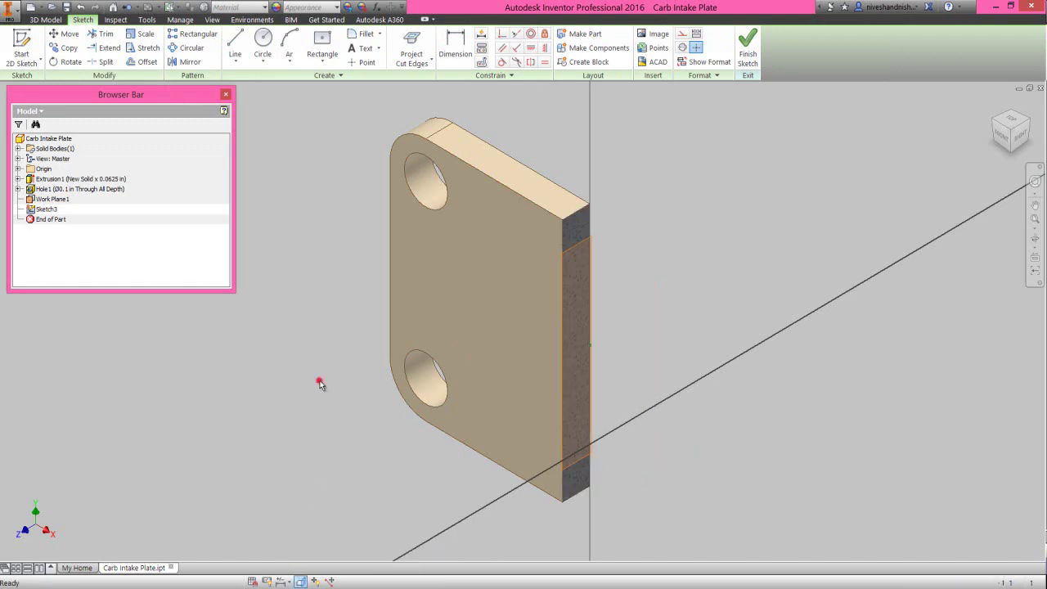
{"action": "left_click", "coordinate": [411, 47]}
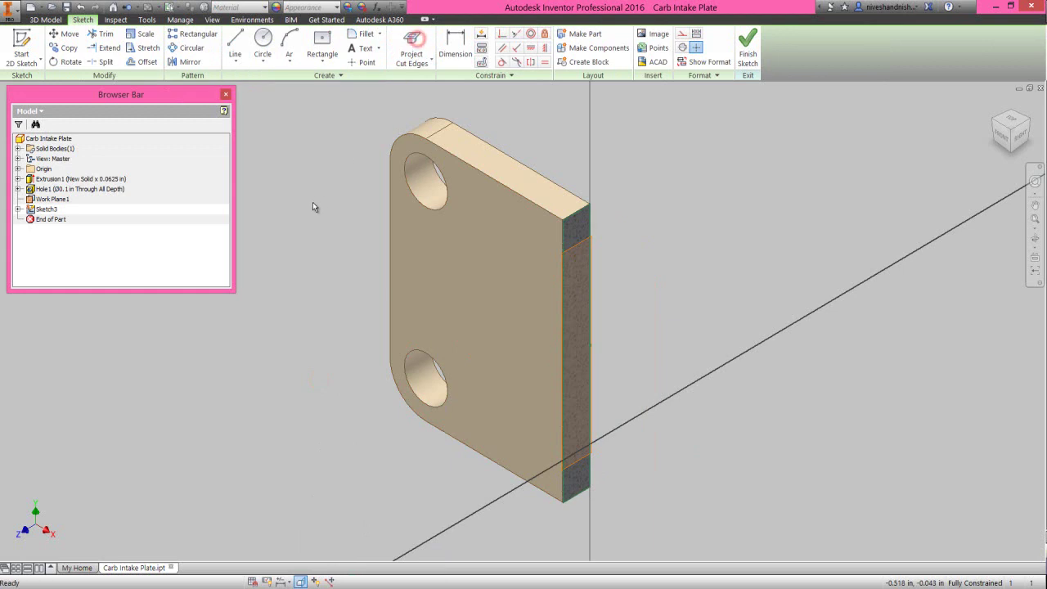
{"action": "left_click_drag", "start_coordinate": [522, 134], "coordinate": [656, 537]}
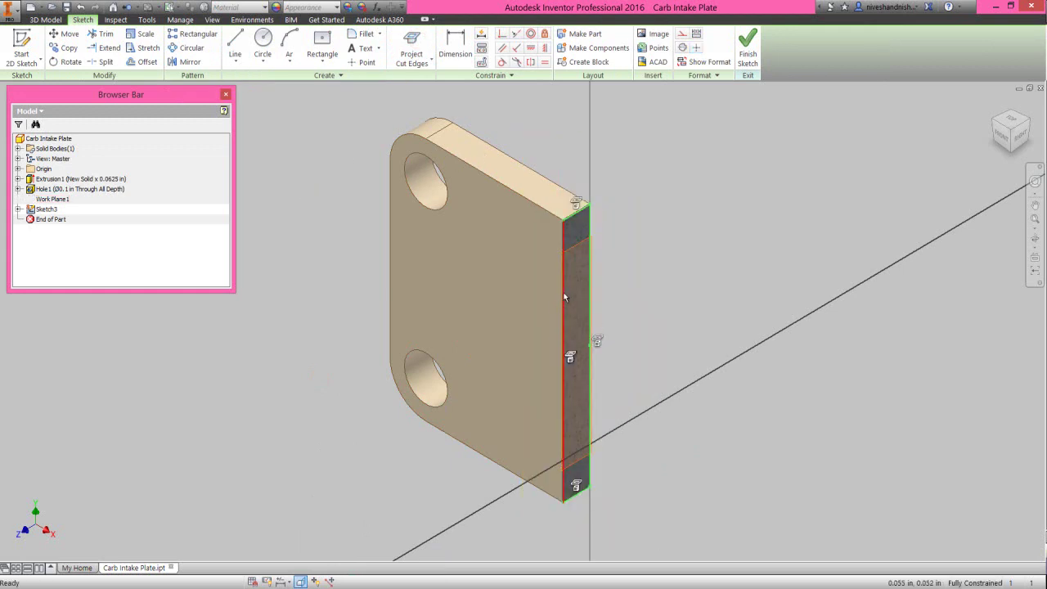
{"action": "left_click", "coordinate": [680, 33]}
{"action": "left_click", "coordinate": [688, 233]}
Step: Draw a free vertical line in front of the plate, parallel to its front edge and shorter than it
{"action": "left_click", "coordinate": [1020, 134]}
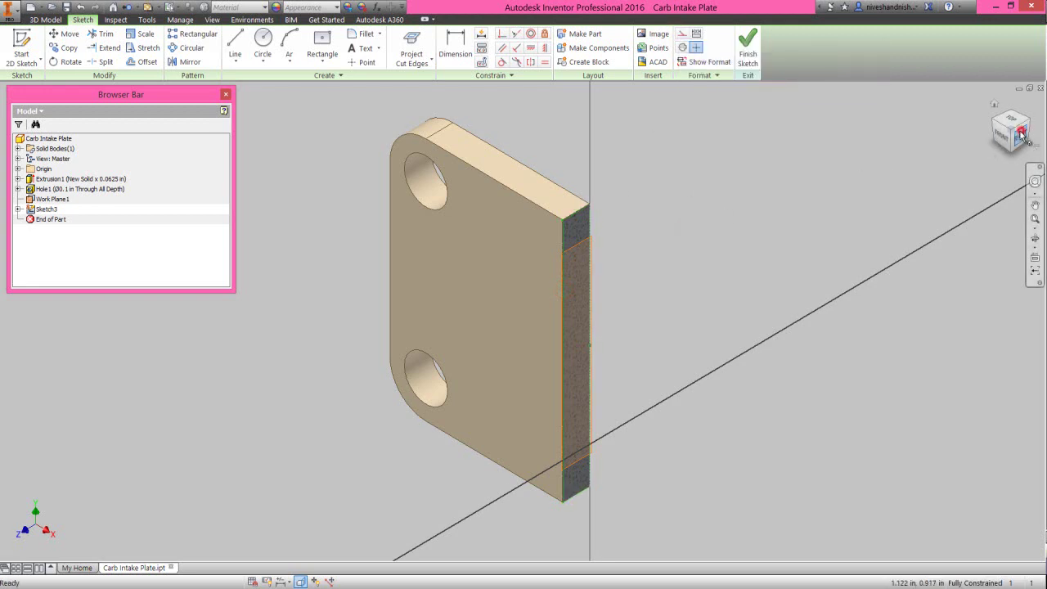
{"action": "scroll", "coordinate": [511, 317], "scroll_direction": "down", "scroll_amount": 3}
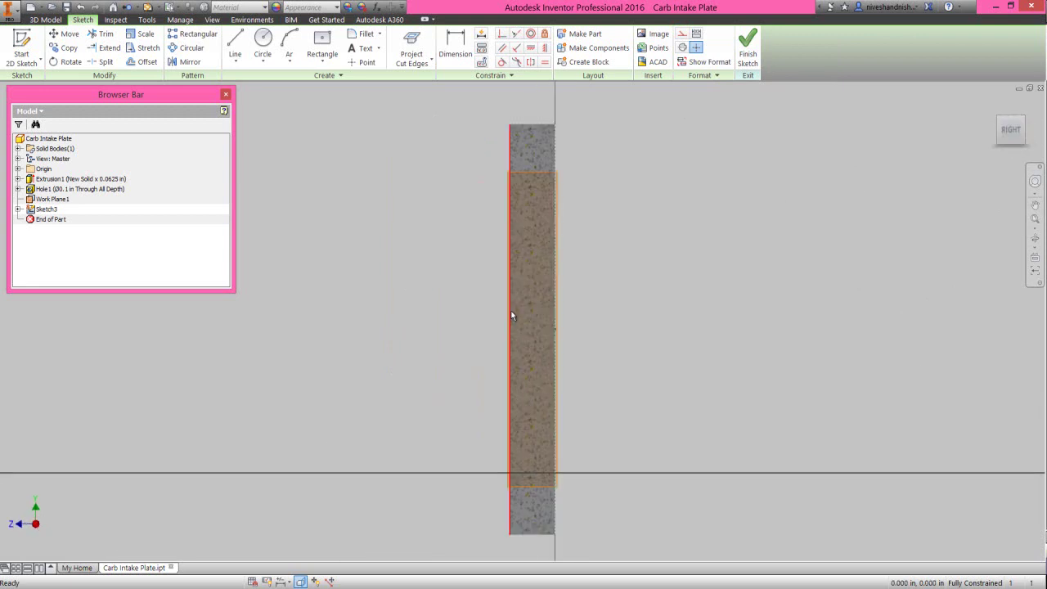
{"action": "right_click", "coordinate": [465, 144]}
{"action": "left_click", "coordinate": [449, 112]}
{"action": "left_click", "coordinate": [406, 248]}
{"action": "left_click", "coordinate": [405, 388]}
Step: Dimension the vertical line 0.25 in from the plate's projected front edge
{"action": "right_click", "coordinate": [424, 360]}
{"action": "left_click", "coordinate": [393, 369]}
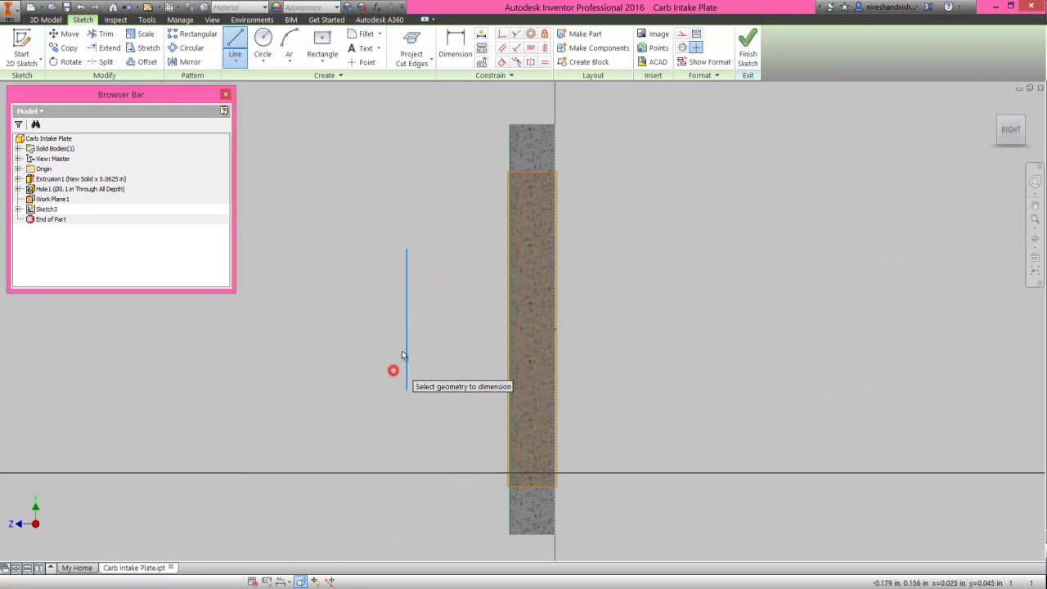
{"action": "left_click", "coordinate": [409, 344]}
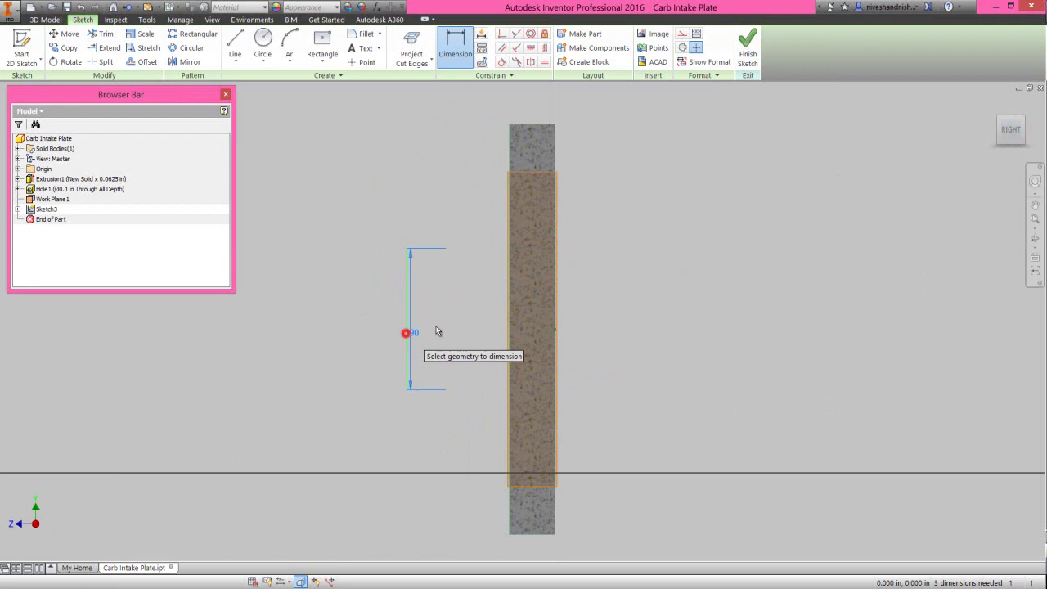
{"action": "left_click", "coordinate": [509, 321]}
{"action": "left_click", "coordinate": [468, 317]}
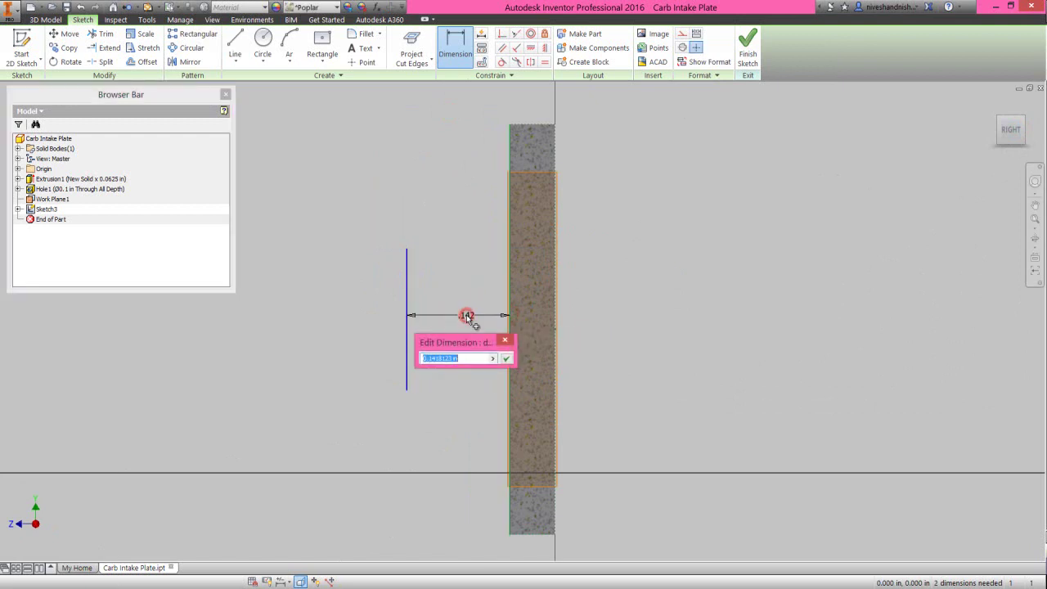
{"action": "key", "text": "Return"}
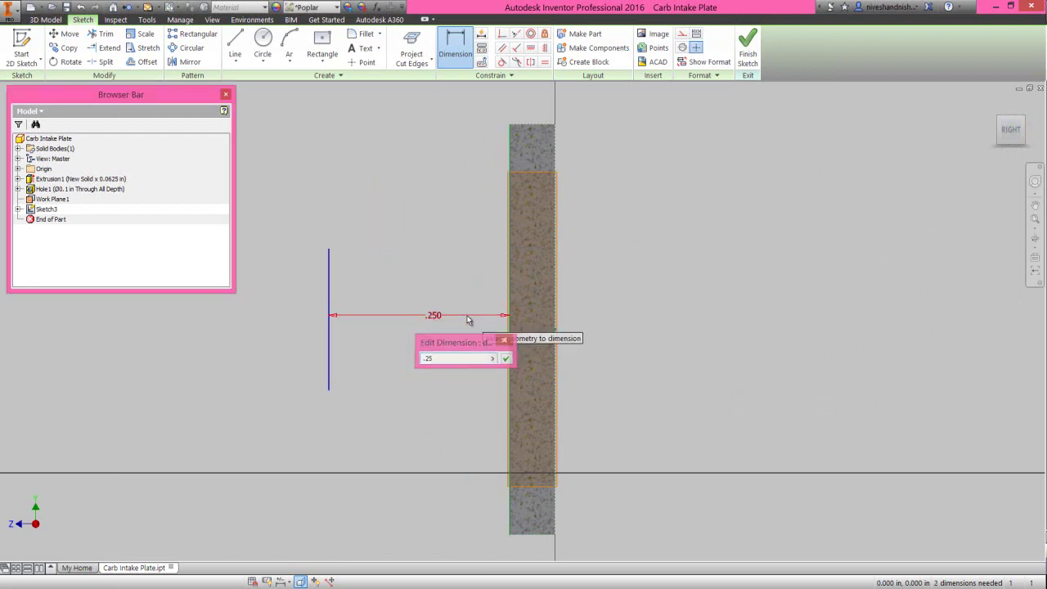
Step: Connect both ends of the vertical line to the upper and lower corners of the plate's front edge with slanted lines
{"action": "right_click", "coordinate": [416, 264]}
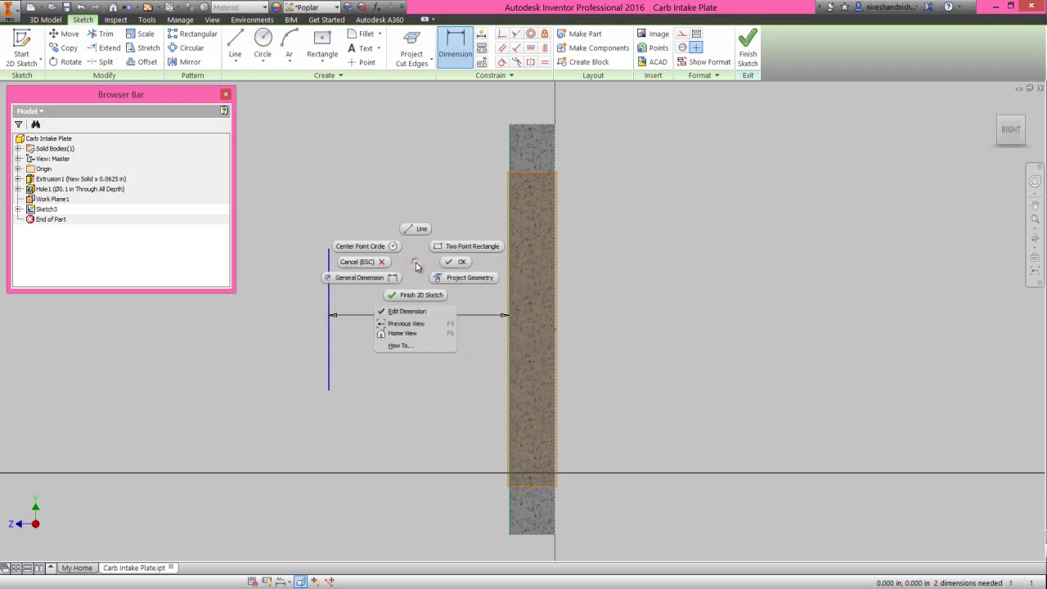
{"action": "left_click", "coordinate": [419, 228]}
{"action": "left_click", "coordinate": [330, 248]}
{"action": "double_click", "coordinate": [508, 124]}
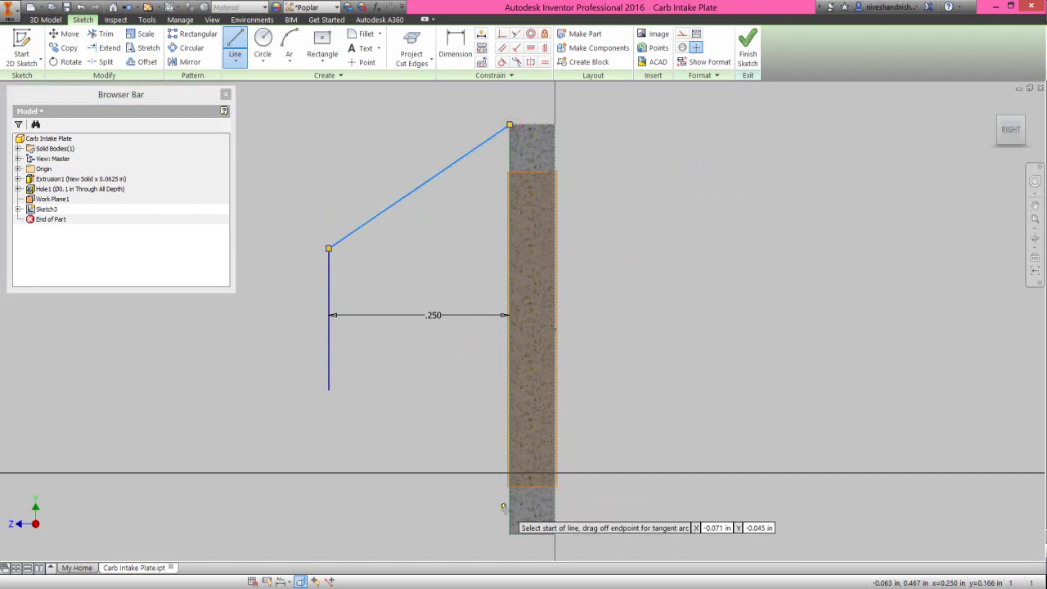
{"action": "left_click", "coordinate": [507, 534]}
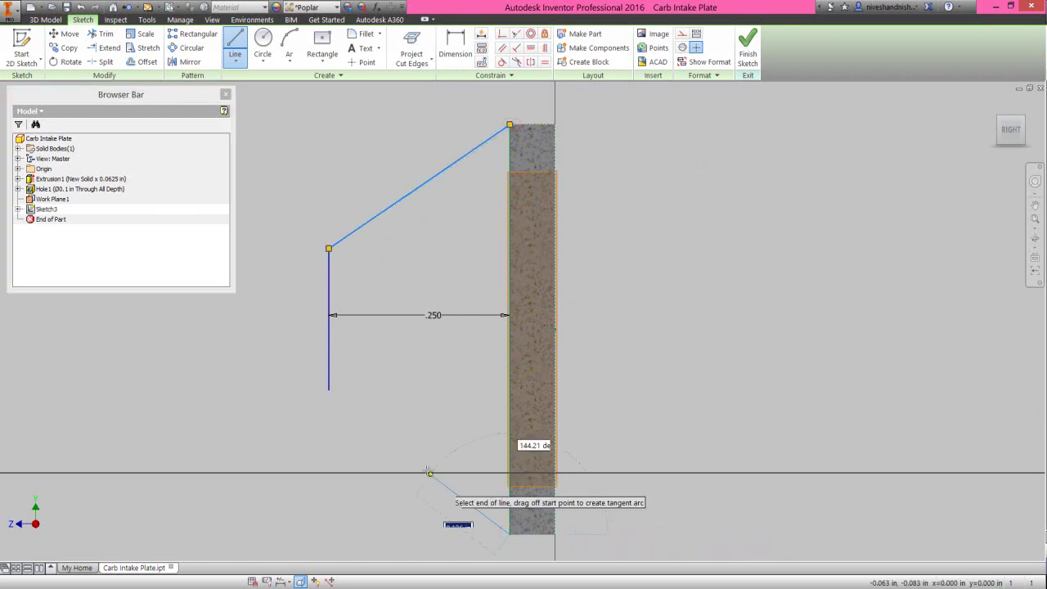
{"action": "double_click", "coordinate": [328, 390]}
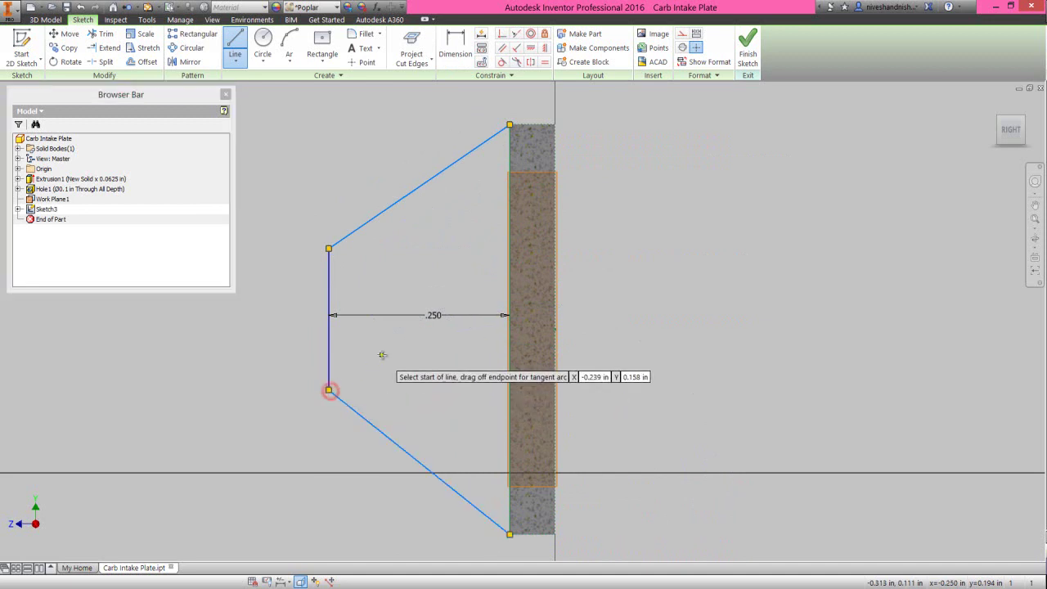
Step: Draw a horizontal line from the midpoint of the plate's front edge across the vertical line, and trim the part extending beyond it
{"action": "left_click", "coordinate": [509, 328]}
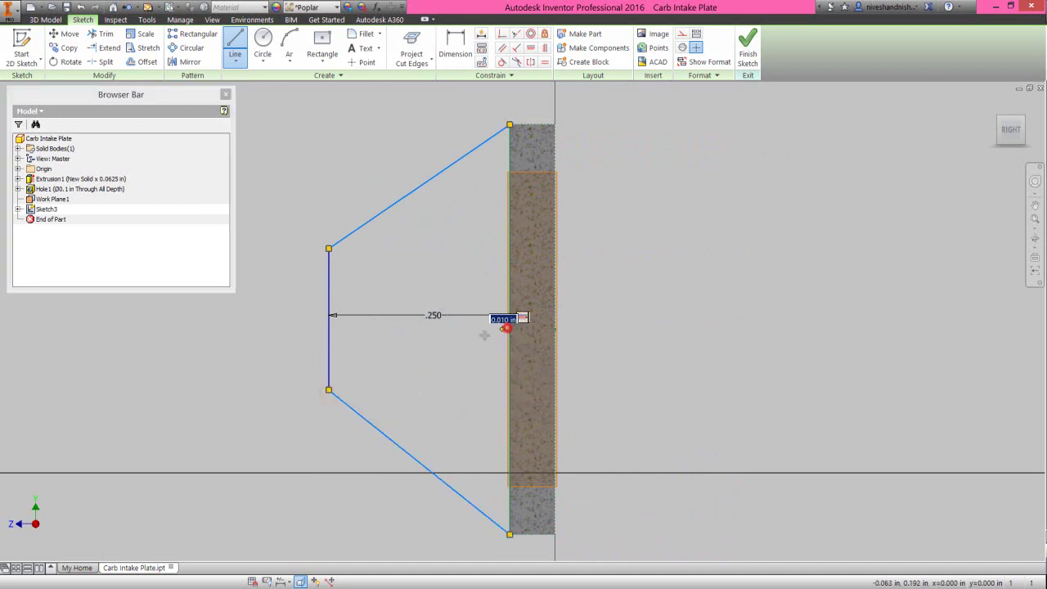
{"action": "left_click", "coordinate": [305, 330]}
{"action": "right_click", "coordinate": [311, 301]}
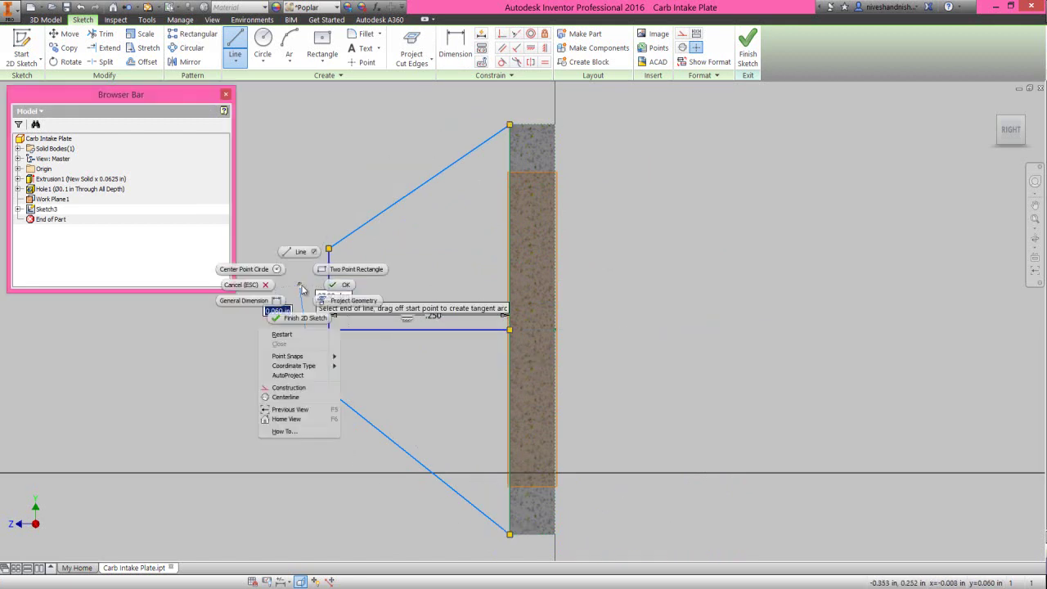
{"action": "left_click", "coordinate": [312, 248]}
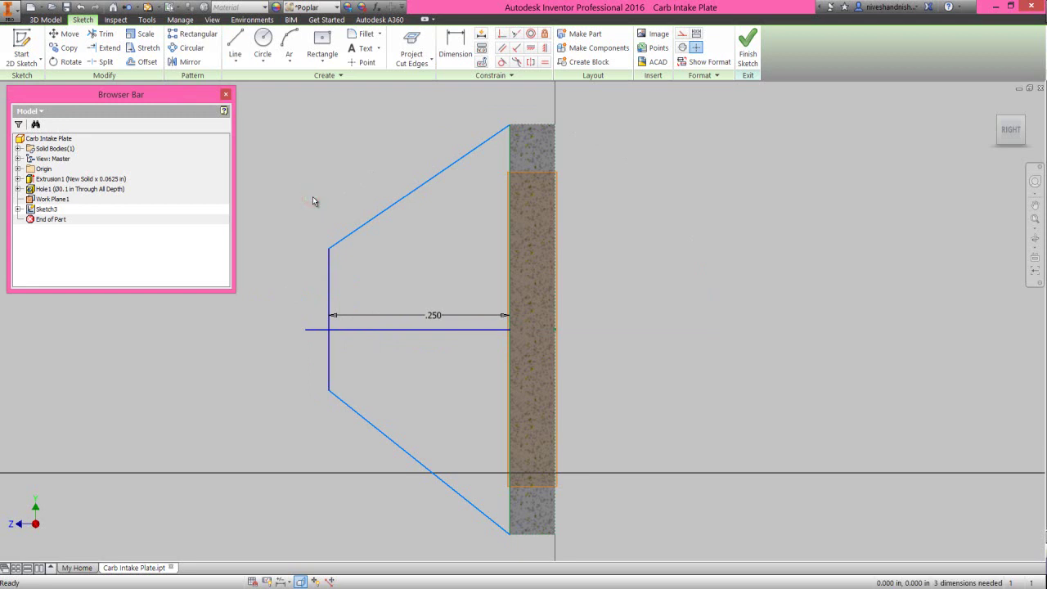
{"action": "left_click", "coordinate": [104, 34]}
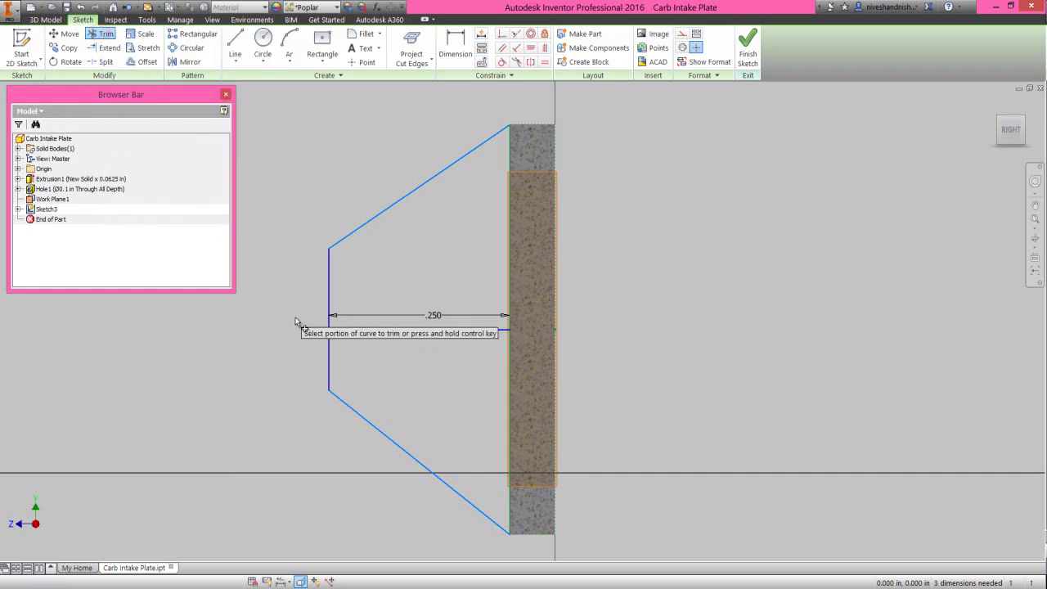
{"action": "right_click", "coordinate": [307, 239]}
{"action": "left_click", "coordinate": [338, 238]}
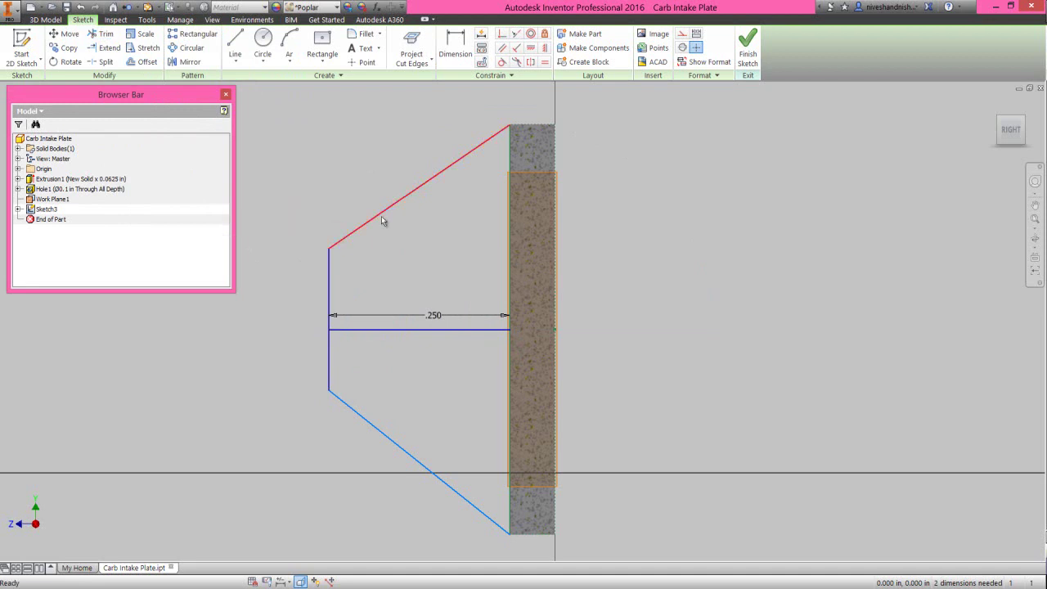
Step: Apply a coincident constraint between the vertical line's midpoint and the outer end of the horizontal line
{"action": "left_click", "coordinate": [502, 37]}
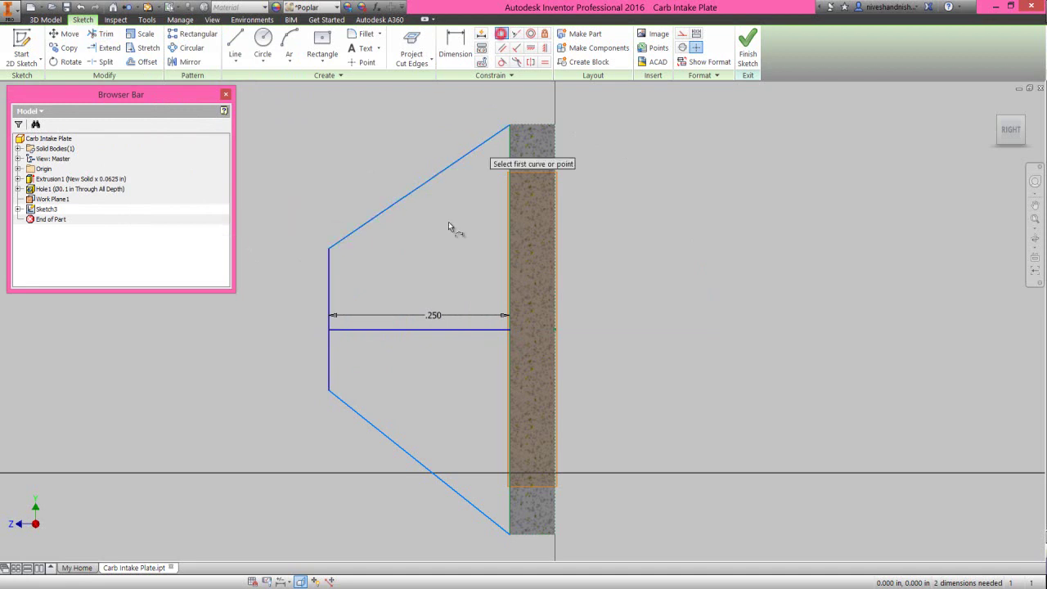
{"action": "left_click", "coordinate": [330, 317]}
{"action": "left_click", "coordinate": [330, 330]}
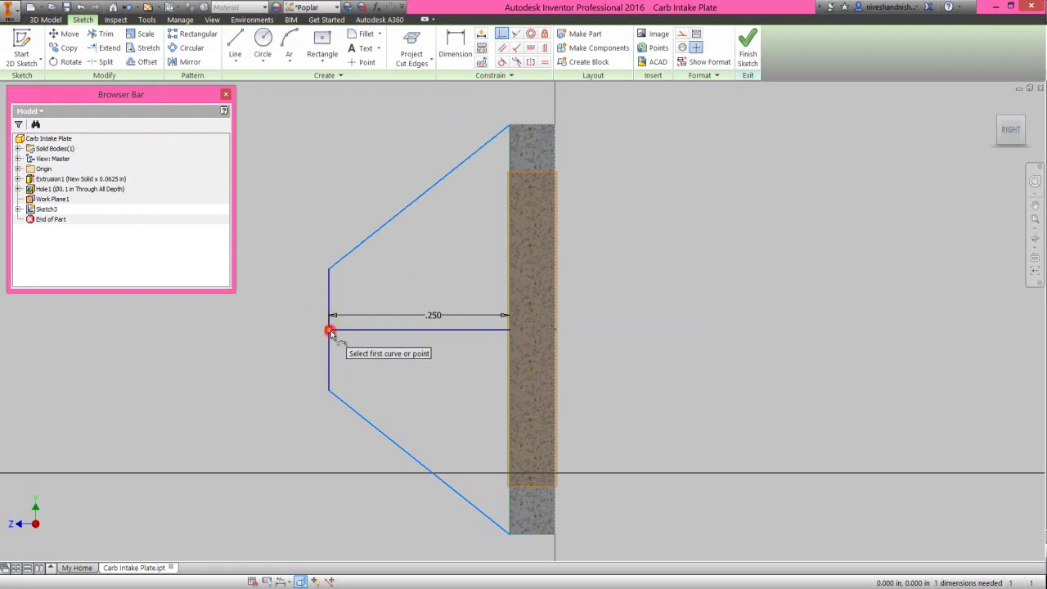
{"action": "right_click", "coordinate": [400, 292]}
{"action": "left_click", "coordinate": [432, 288]}
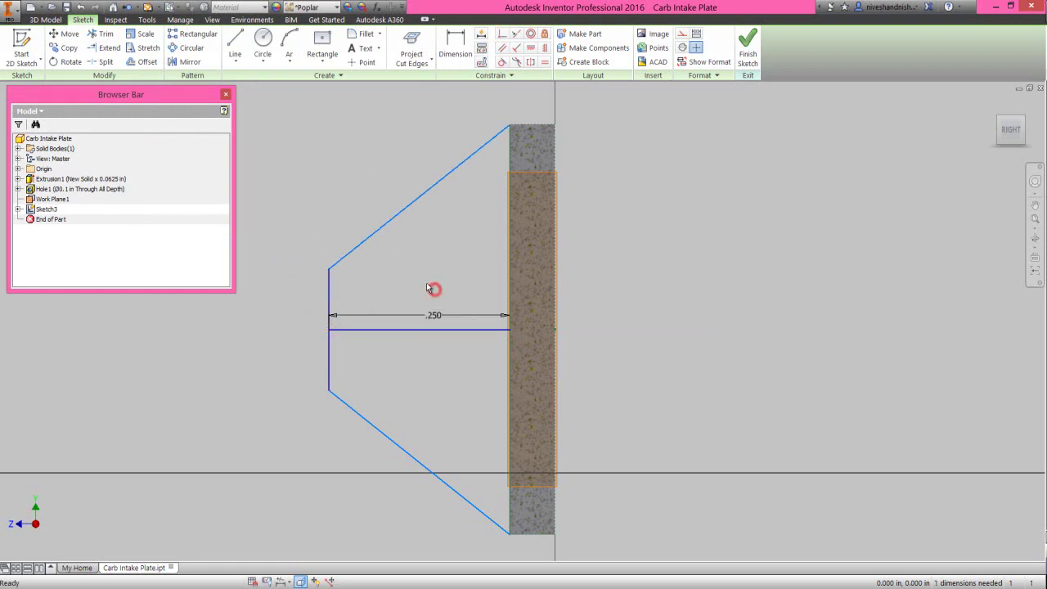
Step: Dimension the angle between the two slanted lines as 45 degrees
{"action": "left_click", "coordinate": [455, 44]}
{"action": "left_click", "coordinate": [400, 211]}
{"action": "left_click", "coordinate": [362, 413]}
{"action": "left_click", "coordinate": [400, 376]}
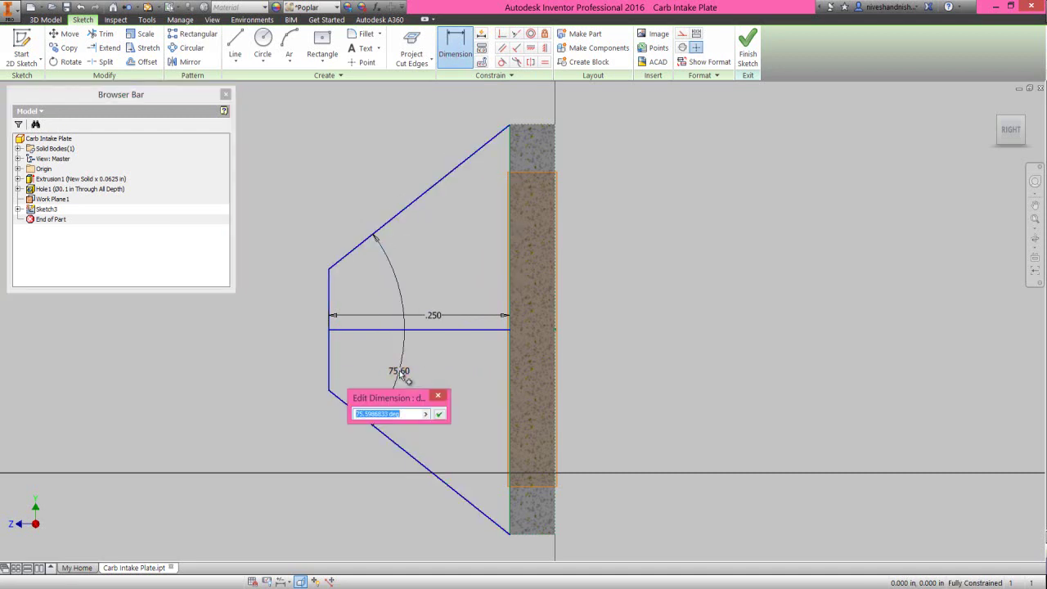
{"action": "key", "text": "Return"}
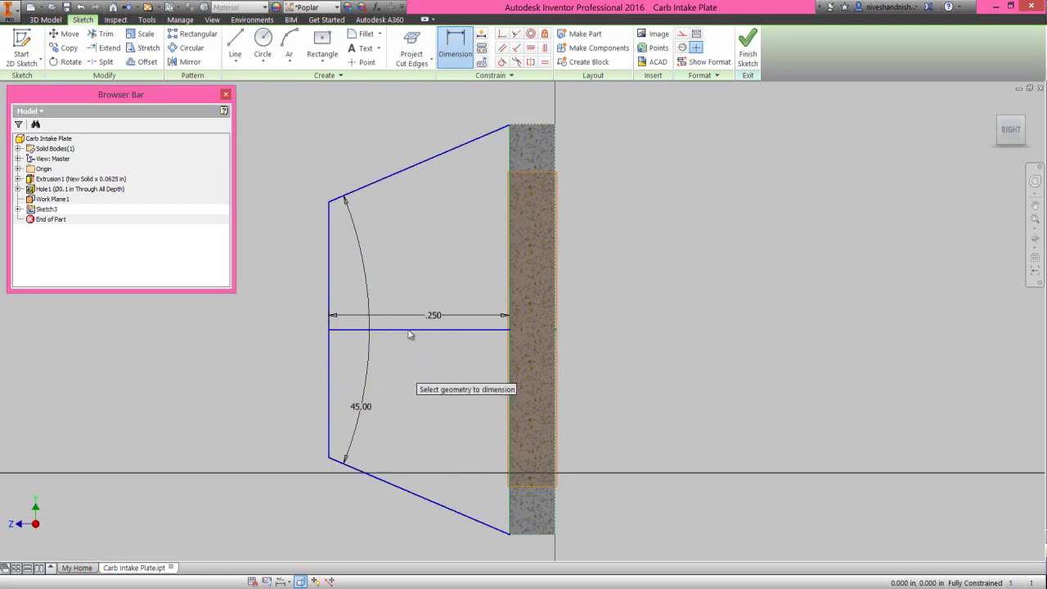
{"action": "right_click", "coordinate": [419, 252]}
{"action": "left_click", "coordinate": [450, 253]}
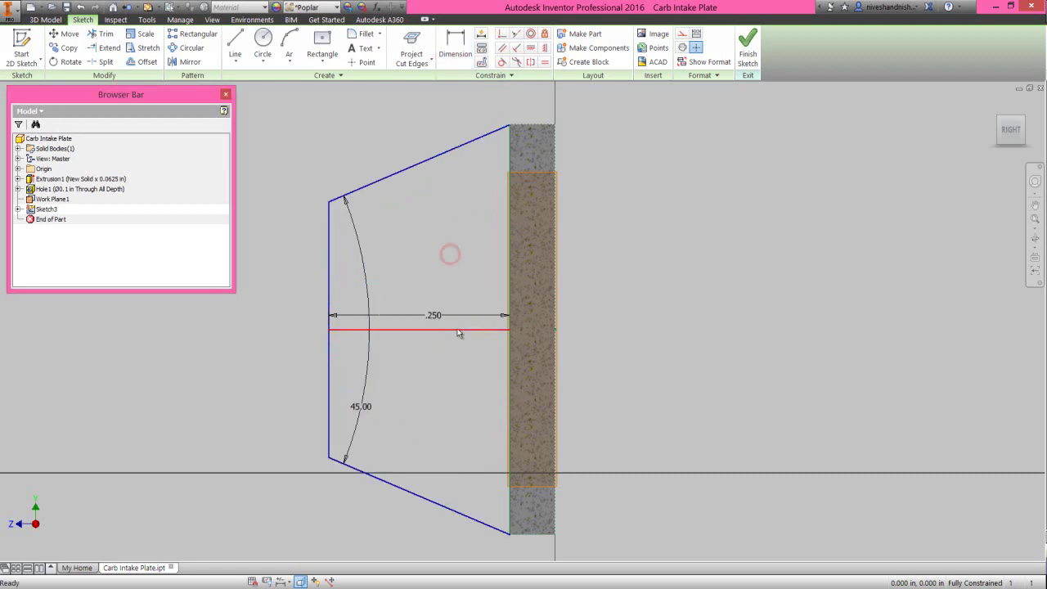
Step: Convert the horizontal middle line to construction geometry and finish the sketch
{"action": "left_click", "coordinate": [457, 329]}
{"action": "left_click", "coordinate": [684, 37]}
{"action": "left_click", "coordinate": [725, 191]}
{"action": "left_click", "coordinate": [746, 68]}
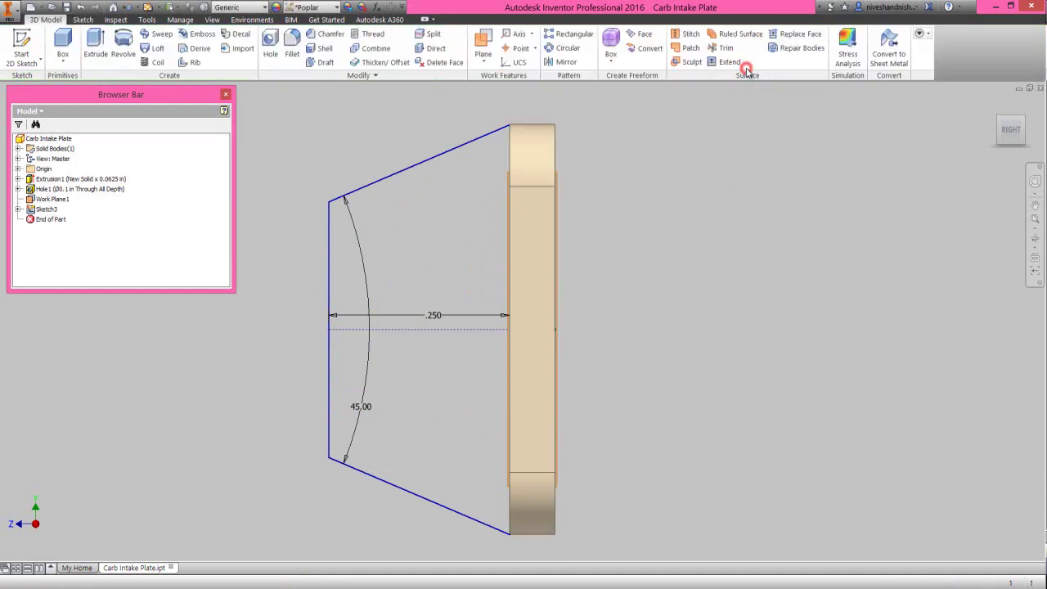
Step: Create a work plane offset -0.15 in from the plate's narrow left side face
{"action": "left_click", "coordinate": [1000, 123]}
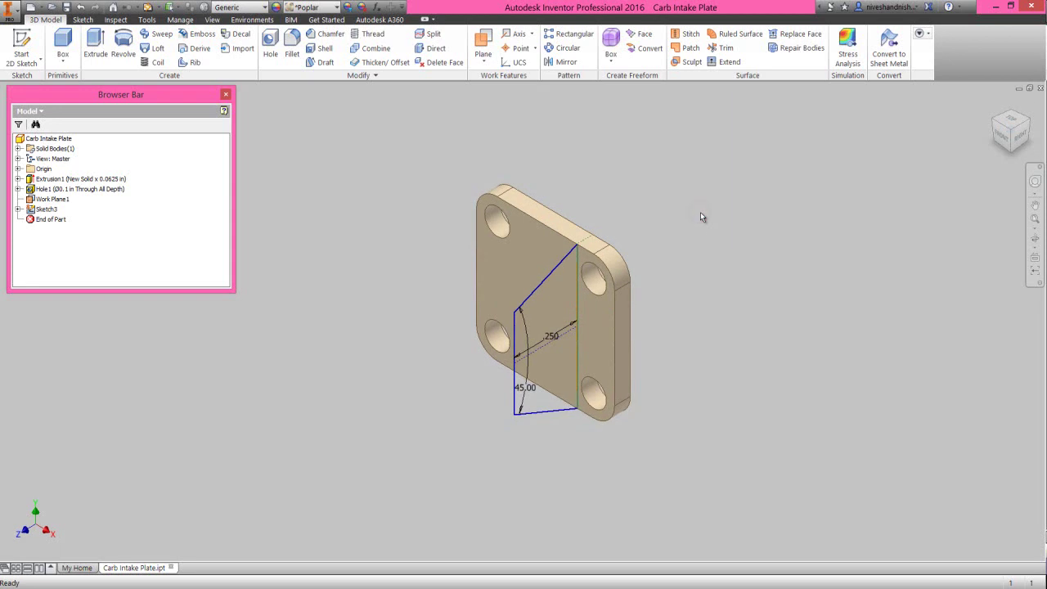
{"action": "left_click", "coordinate": [483, 42]}
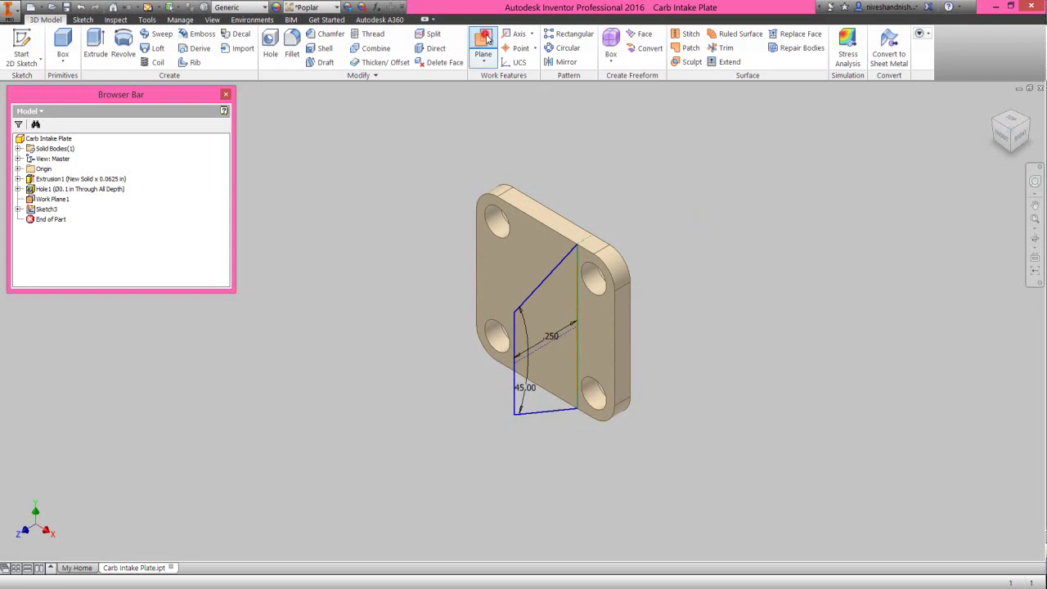
{"action": "left_click", "coordinate": [990, 123]}
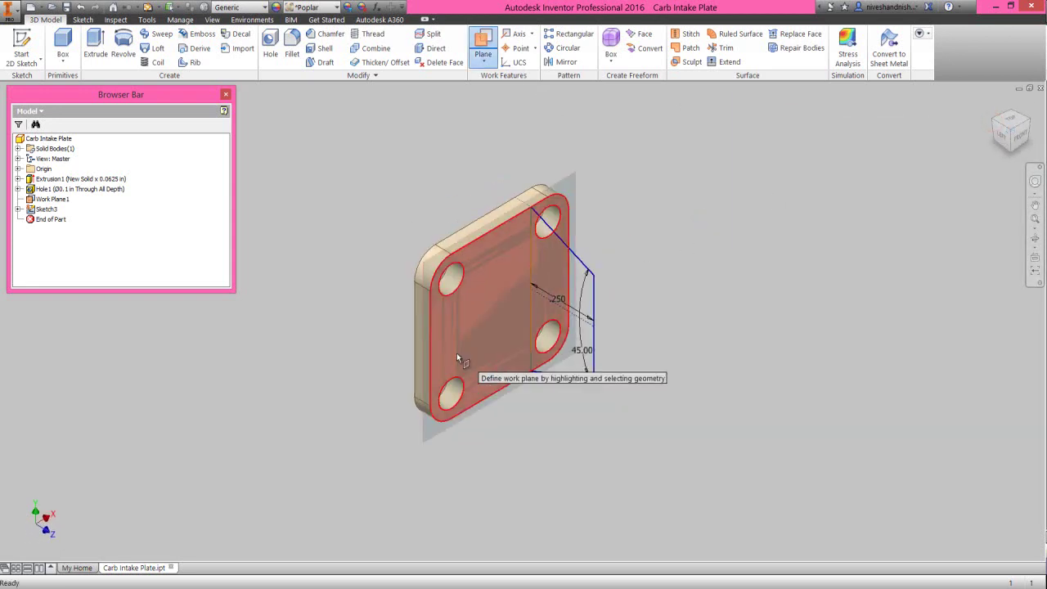
{"action": "left_click", "coordinate": [426, 341]}
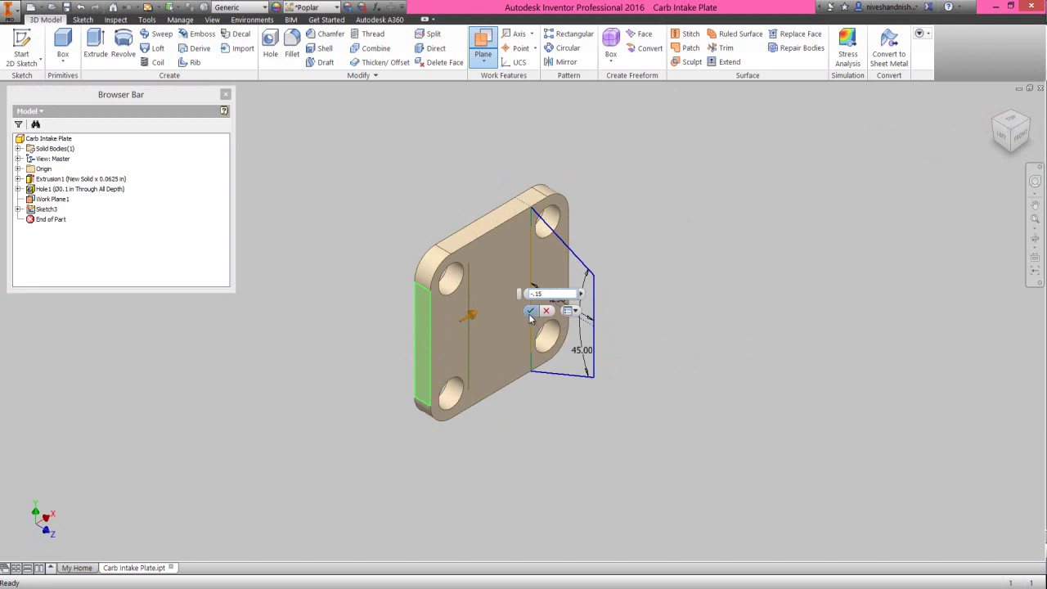
{"action": "left_click", "coordinate": [530, 311]}
Step: Extrude the tapered profile with the To extent up to the new offset work plane, joining it to the plate
{"action": "scroll", "coordinate": [414, 202], "scroll_direction": "up", "scroll_amount": 3}
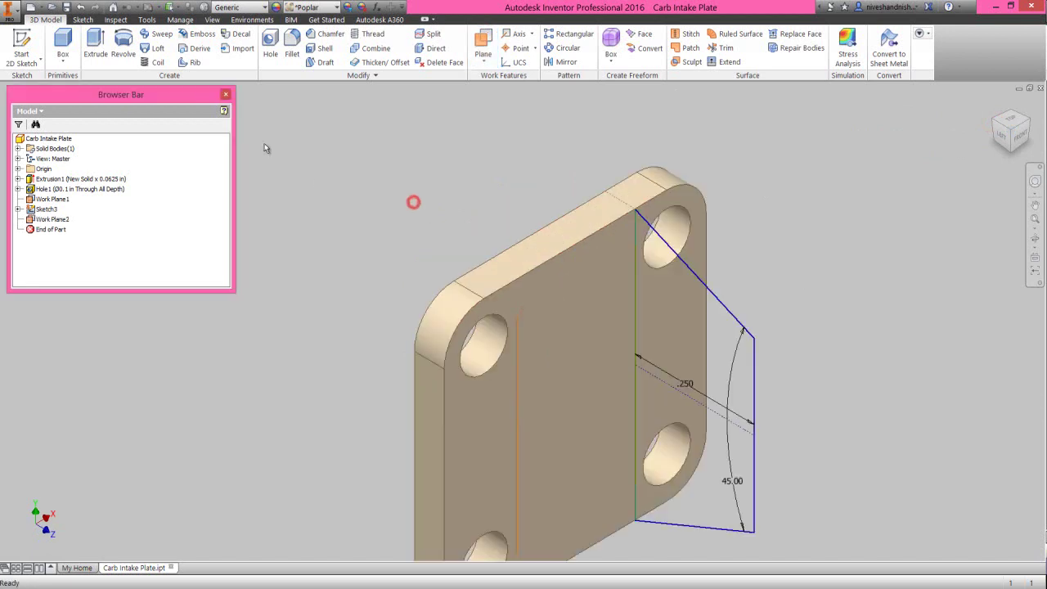
{"action": "left_click", "coordinate": [95, 45]}
{"action": "scroll", "coordinate": [611, 307], "scroll_direction": "down", "scroll_amount": 2}
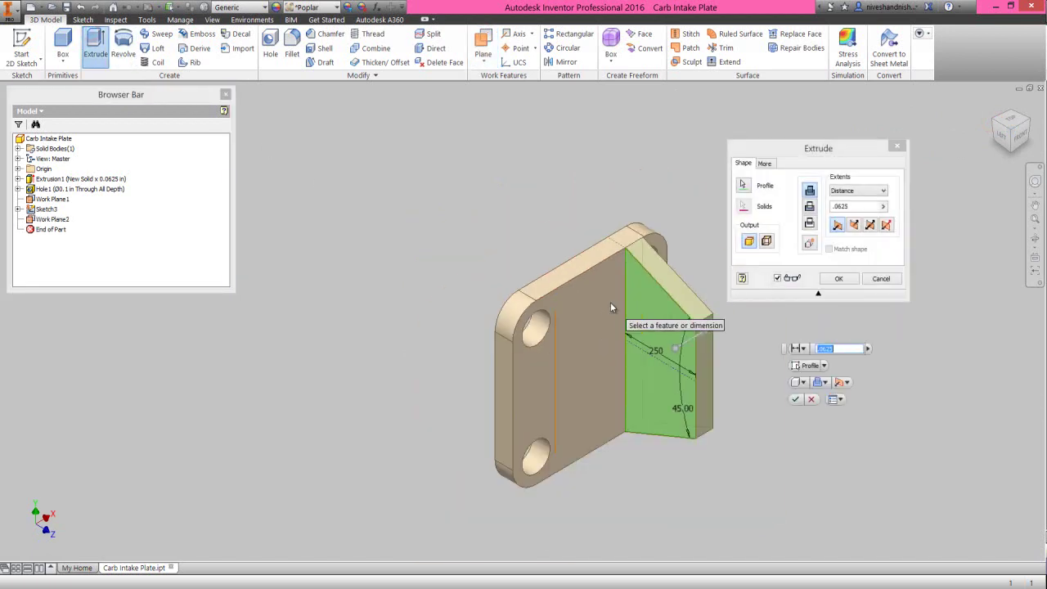
{"action": "left_click", "coordinate": [846, 193]}
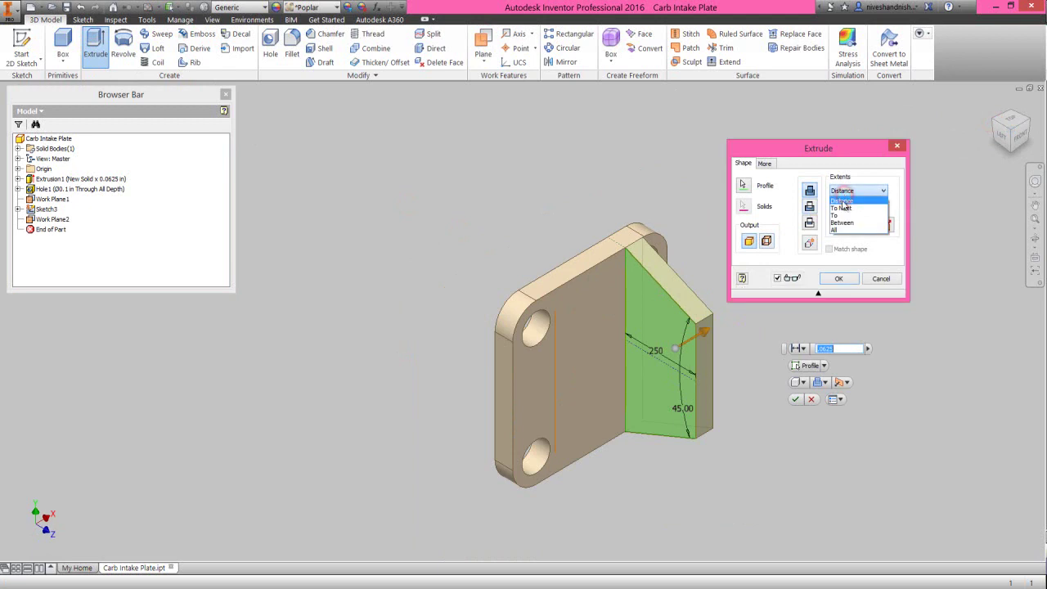
{"action": "left_click", "coordinate": [841, 215]}
{"action": "left_click", "coordinate": [557, 354]}
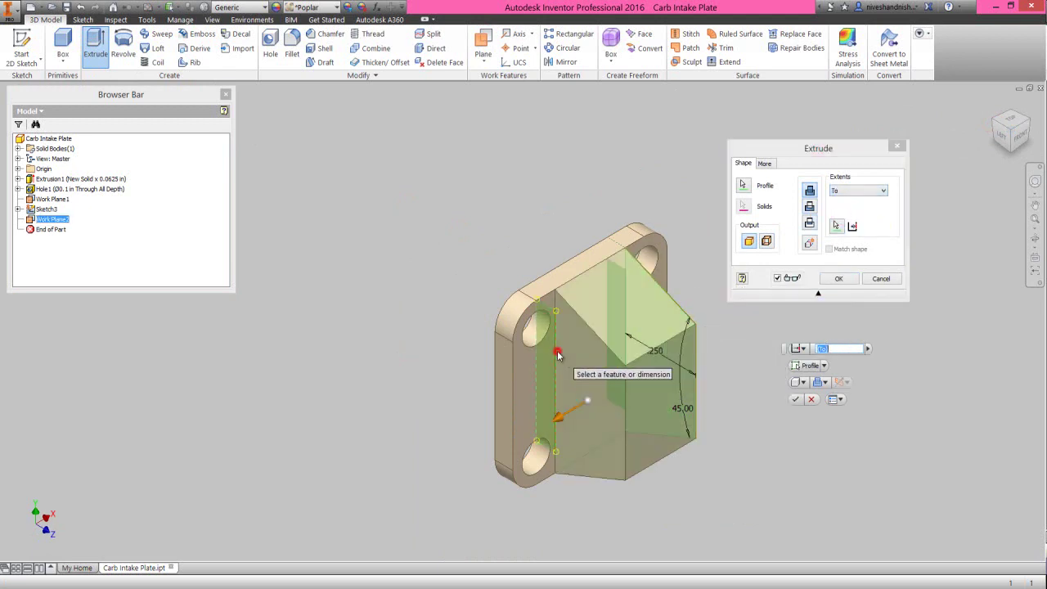
{"action": "left_click", "coordinate": [838, 278]}
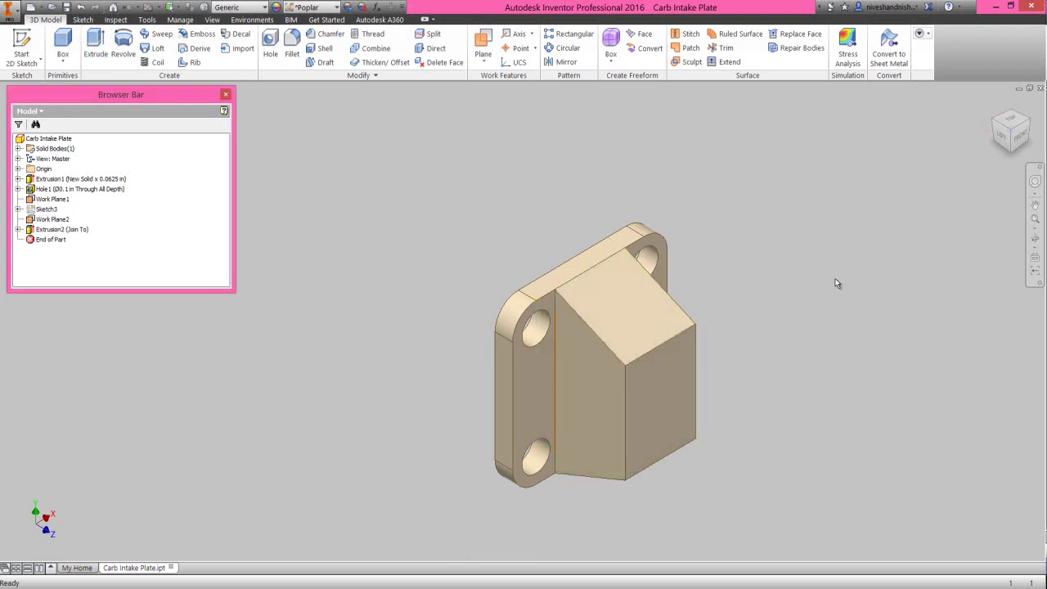
Step: Turn off the visibility of both offset work planes
{"action": "right_click", "coordinate": [53, 200]}
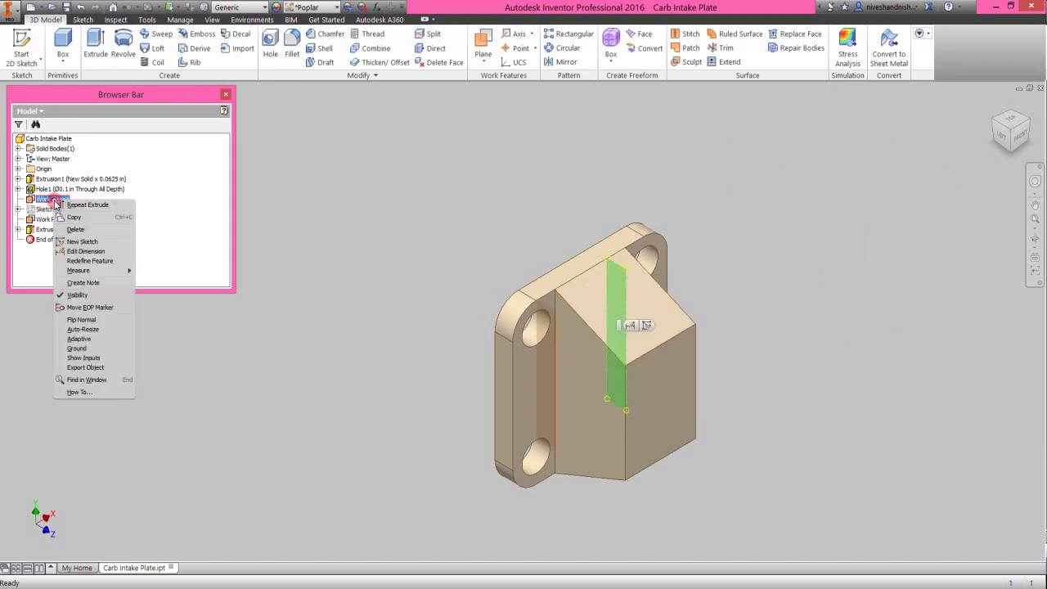
{"action": "left_click", "coordinate": [75, 293]}
{"action": "right_click", "coordinate": [51, 219]}
{"action": "left_click", "coordinate": [70, 311]}
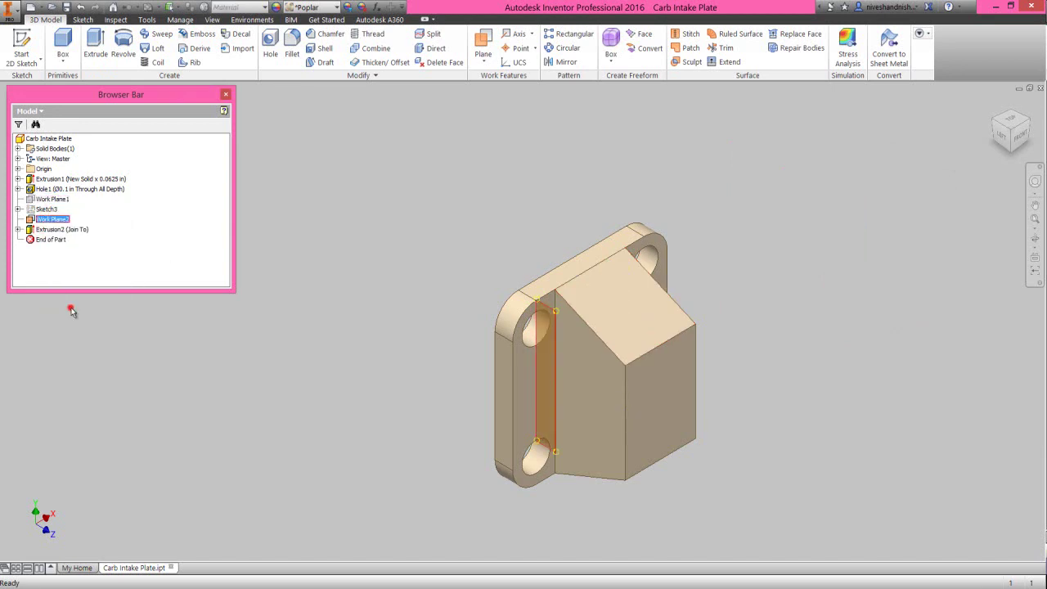
Step: Fillet the two lower front-to-back edges of the tapered block with a 0.125 in radius
{"action": "left_click", "coordinate": [1032, 127]}
{"action": "left_click", "coordinate": [1035, 219]}
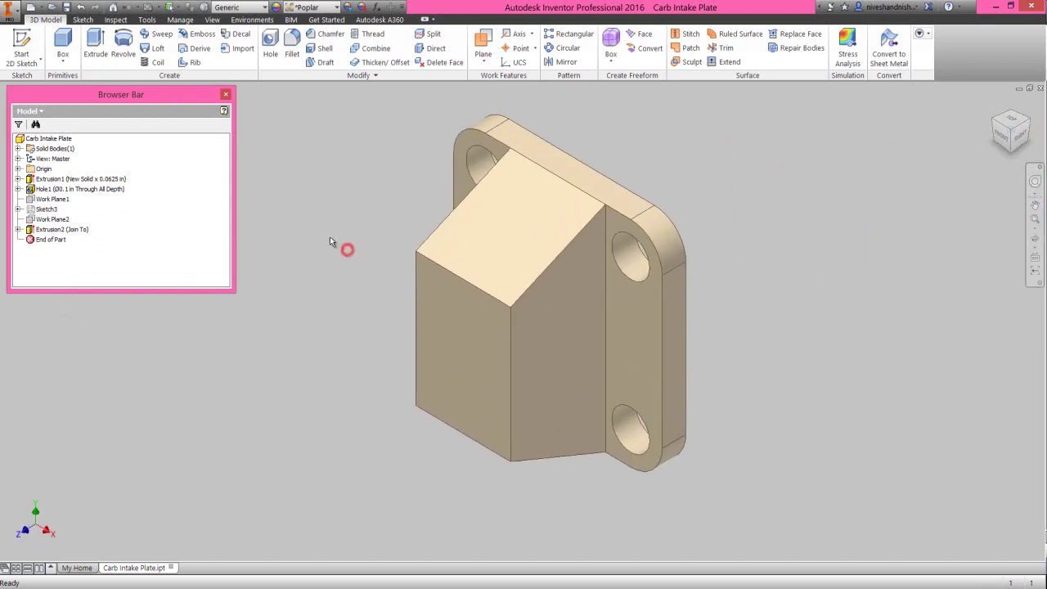
{"action": "left_click", "coordinate": [284, 271]}
{"action": "left_click", "coordinate": [196, 311]}
{"action": "left_click", "coordinate": [288, 59]}
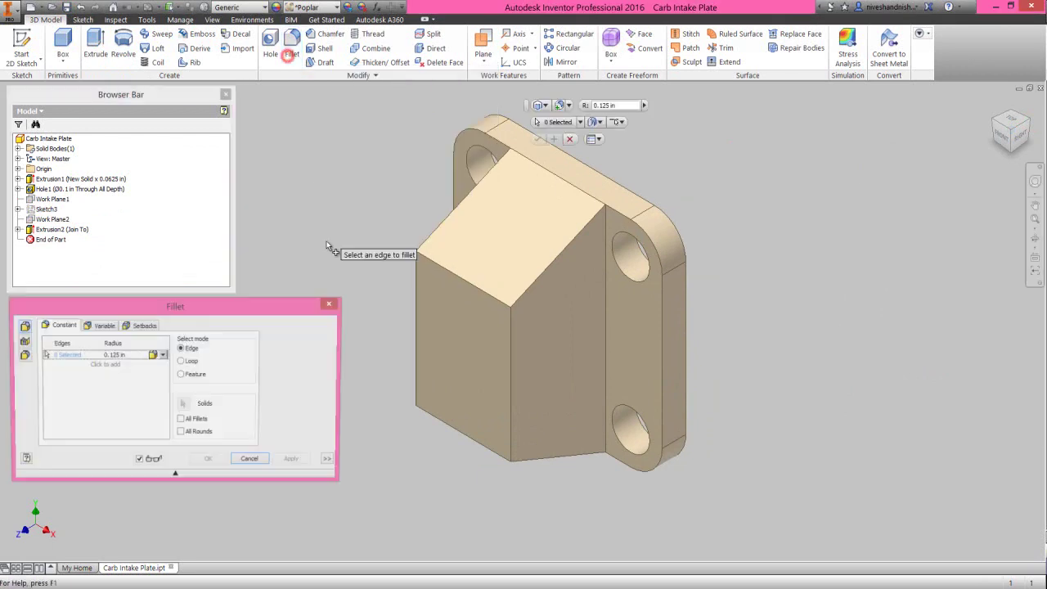
{"action": "left_click", "coordinate": [433, 411]}
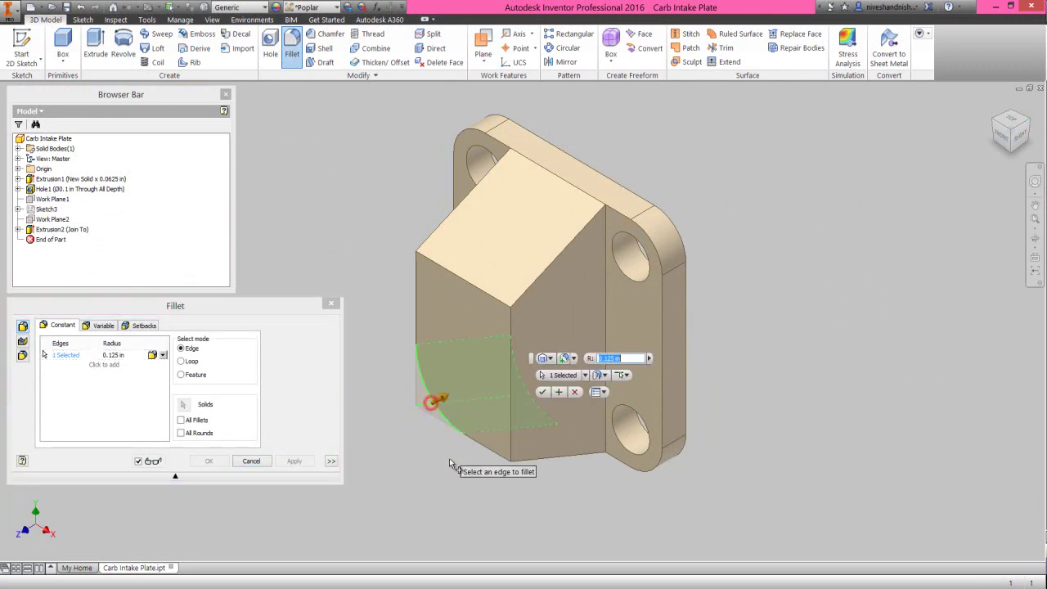
{"action": "left_click", "coordinate": [530, 460]}
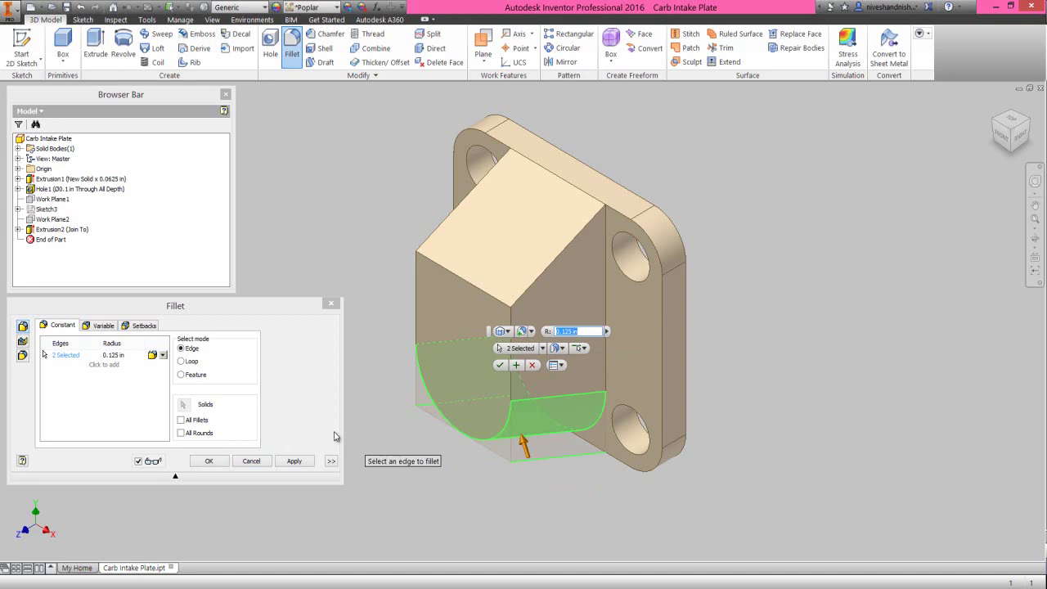
{"action": "left_click", "coordinate": [113, 357]}
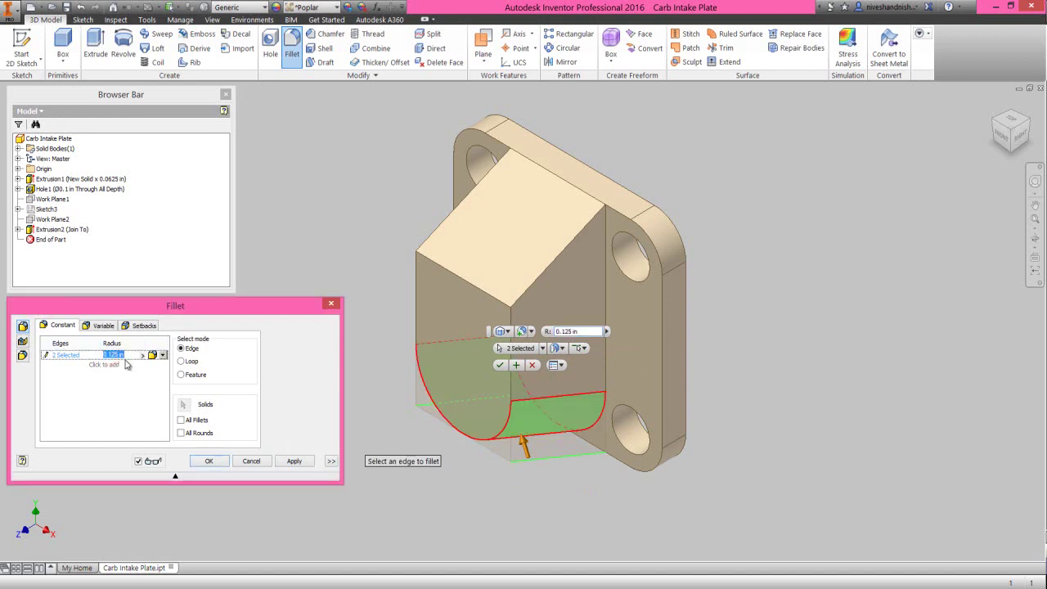
{"action": "left_click", "coordinate": [201, 462]}
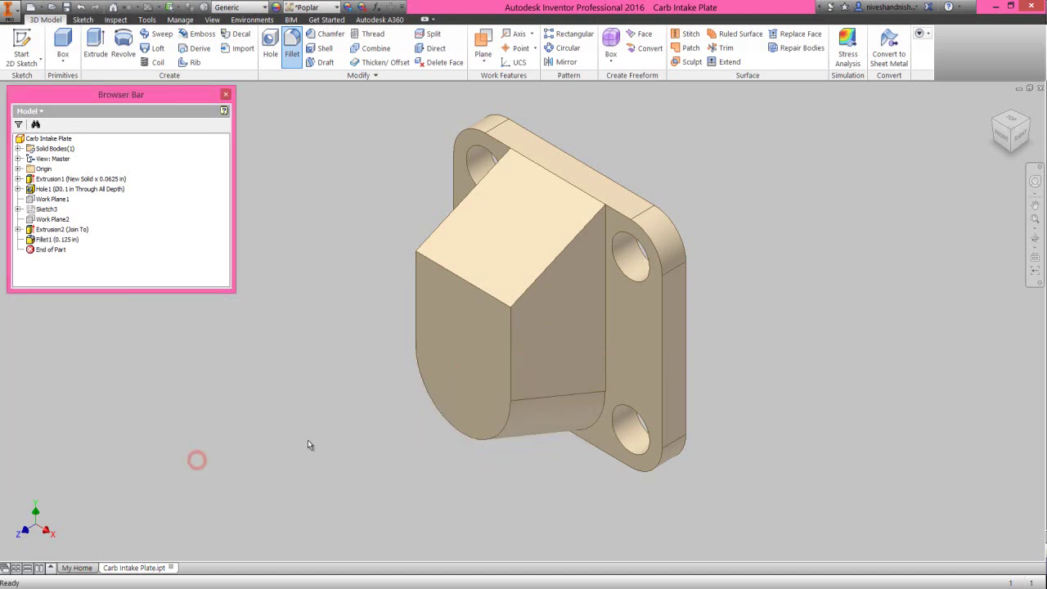
{"action": "left_click", "coordinate": [308, 440]}
{"action": "left_click", "coordinate": [348, 483]}
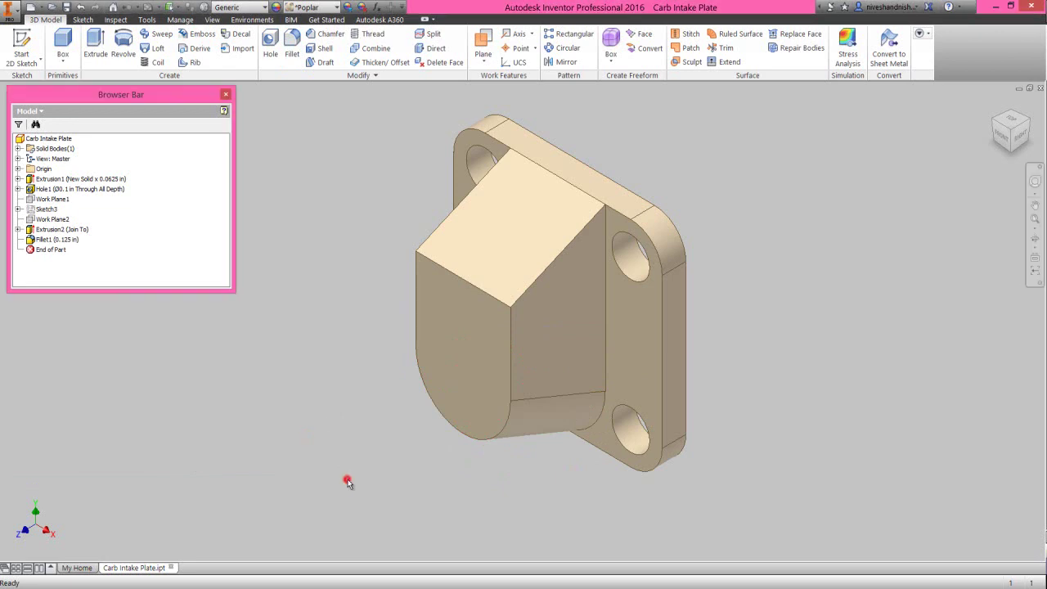
Step: Place a linear hole on the block's upper slanted face, 0.15 in from its edge at the plate and 0.125 in from its left edge
{"action": "left_click", "coordinate": [272, 64]}
{"action": "left_click_drag", "start_coordinate": [315, 169], "coordinate": [236, 247]}
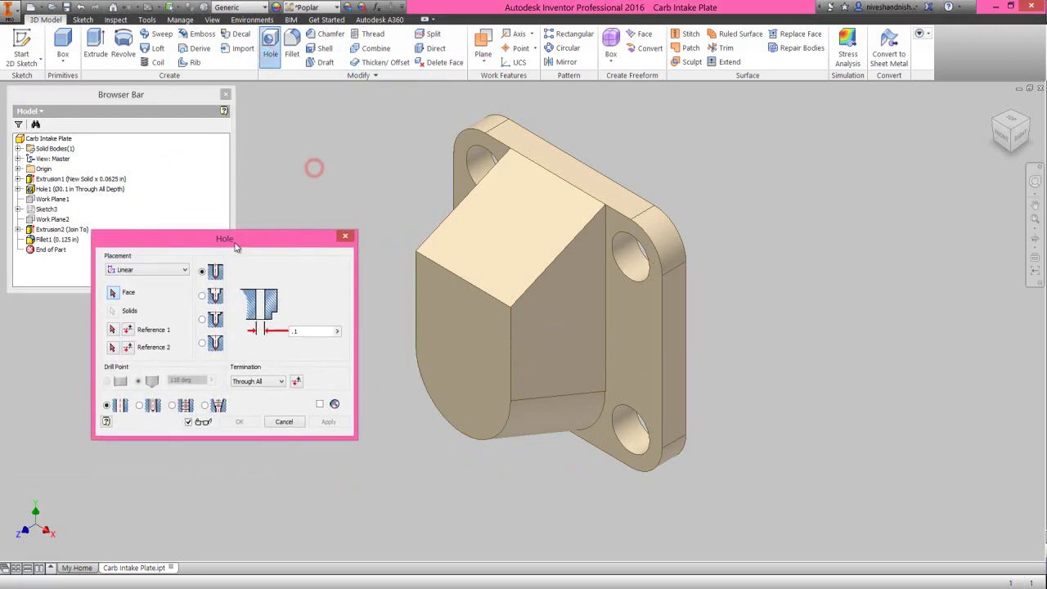
{"action": "left_click", "coordinate": [525, 235]}
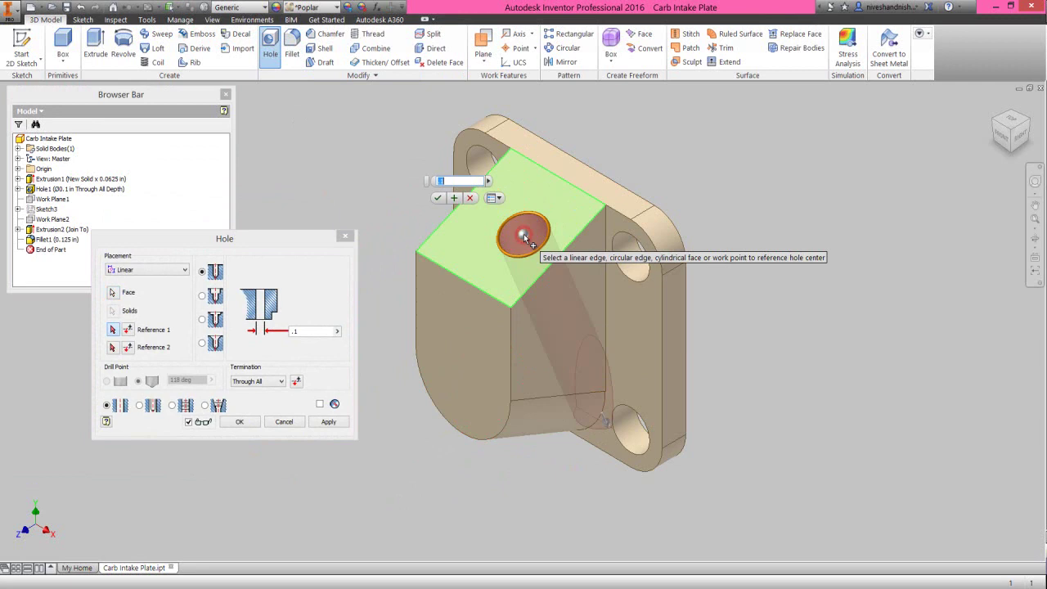
{"action": "left_click", "coordinate": [548, 175]}
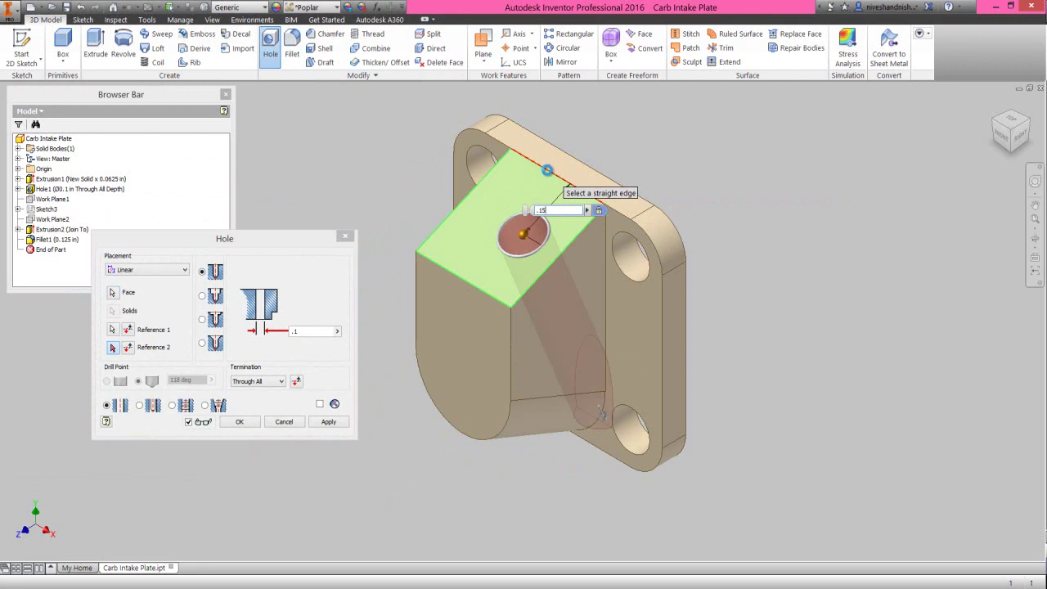
{"action": "type", "text": ".15"}
{"action": "key", "text": "Return"}
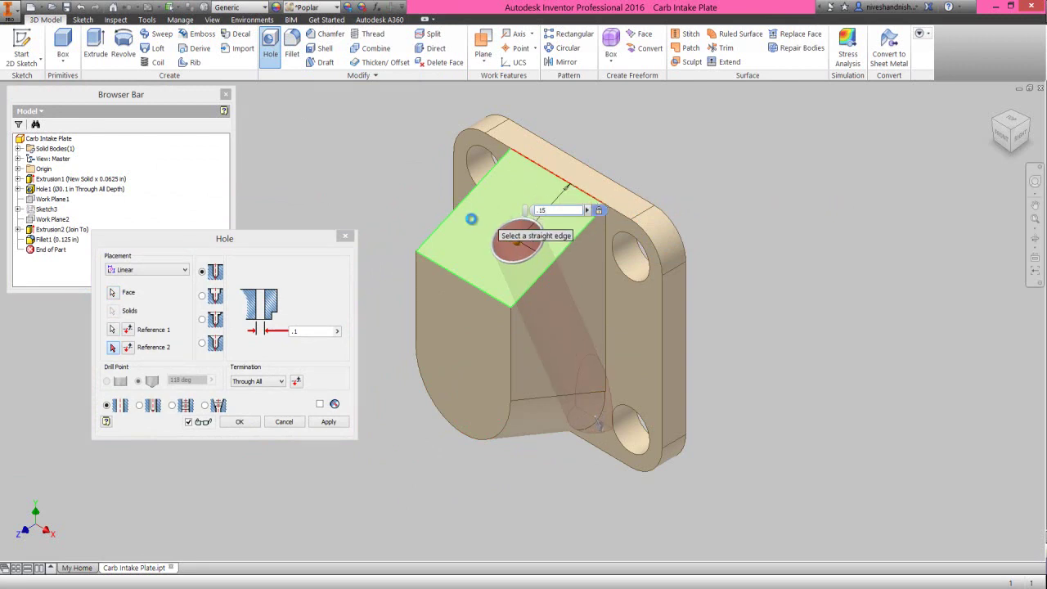
{"action": "left_click", "coordinate": [452, 223]}
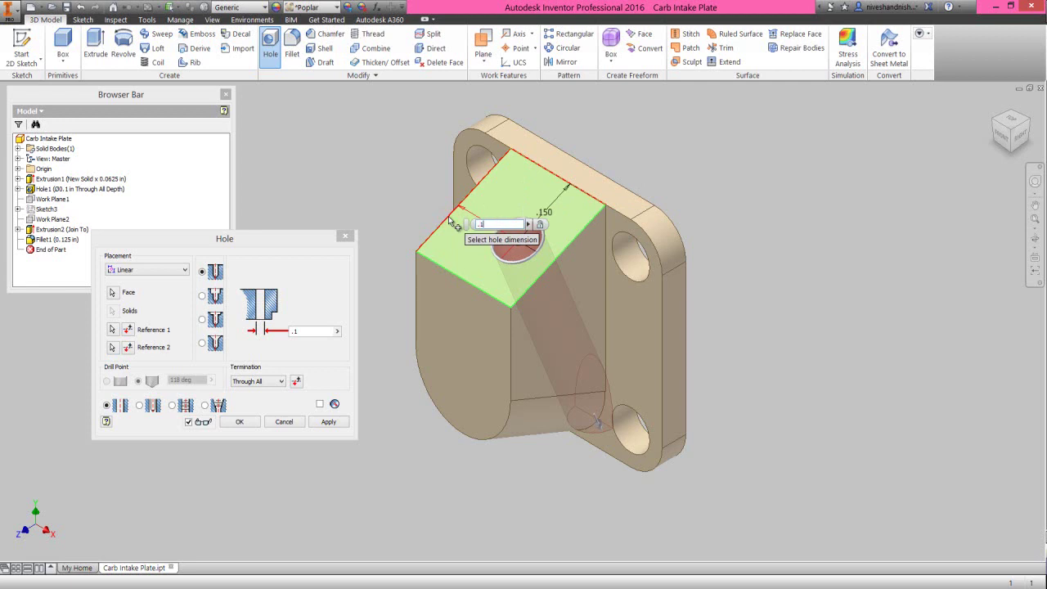
{"action": "key", "text": "Return"}
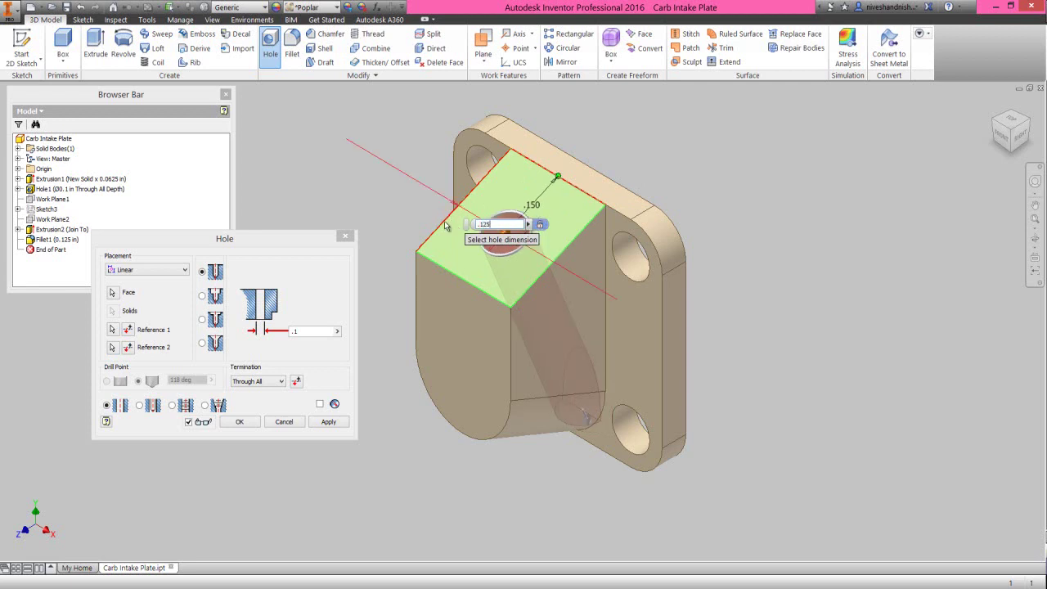
Step: Set the hole's diameter to 0.1875 in and its termination to Distance
{"action": "left_click", "coordinate": [330, 300]}
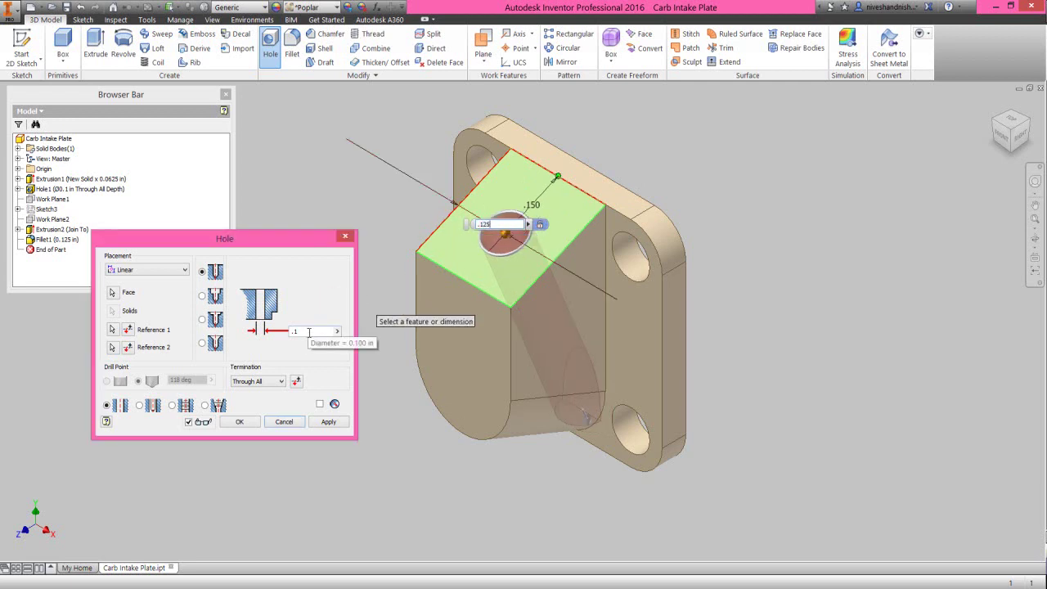
{"action": "left_click", "coordinate": [305, 332]}
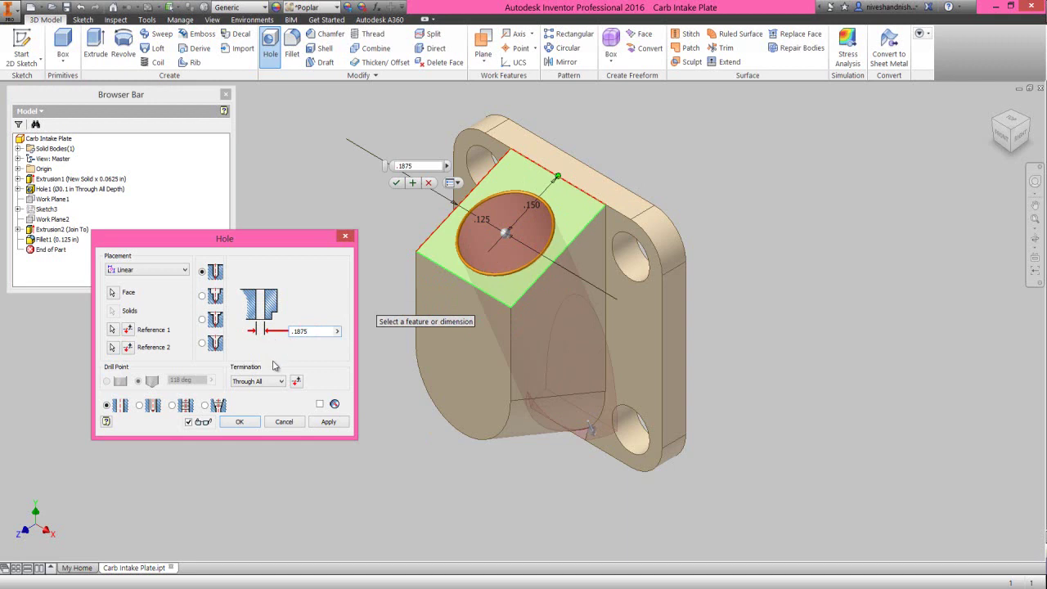
{"action": "left_click", "coordinate": [271, 383]}
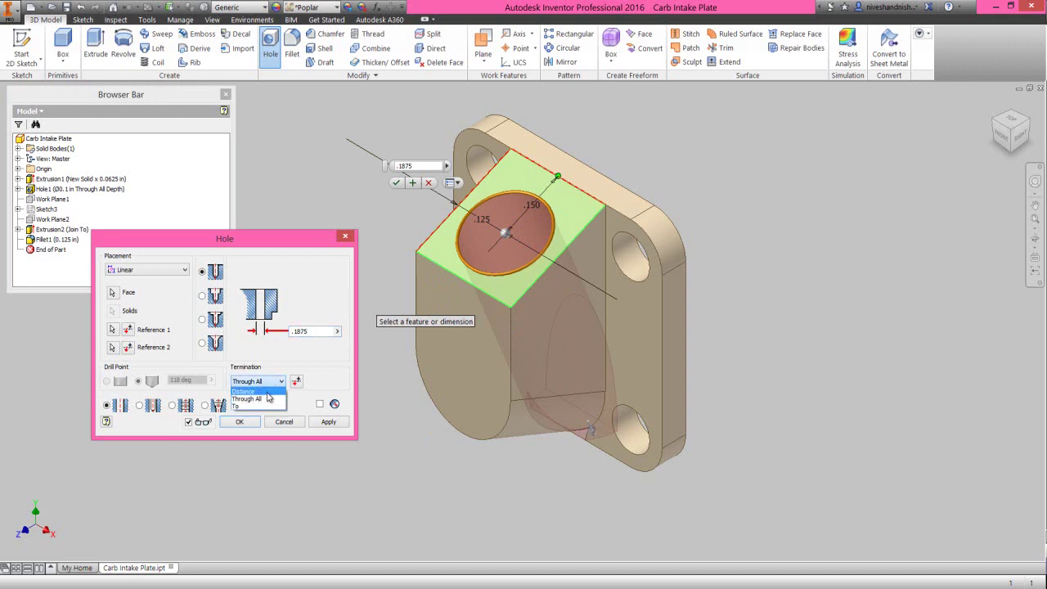
{"action": "left_click", "coordinate": [267, 391]}
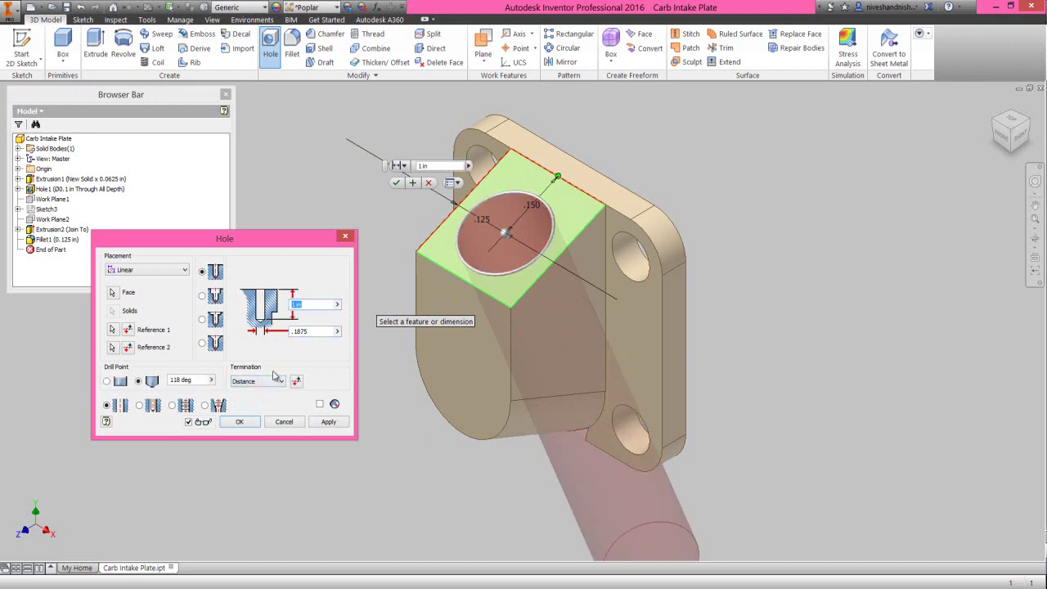